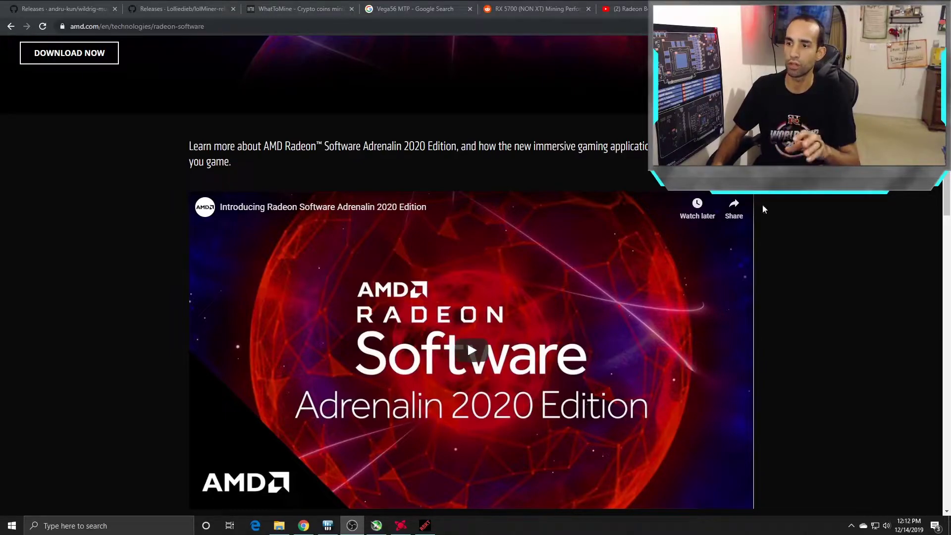
Step: Look through the feature overview on AMD's Radeon Software page, from Anti-Lag, Boost and Chill to Image Sharpening and Integer Scaling
{"action": "scroll", "coordinate": [773, 260], "scroll_direction": "down", "scroll_amount": 15}
{"action": "scroll", "coordinate": [775, 265], "scroll_direction": "down", "scroll_amount": 4}
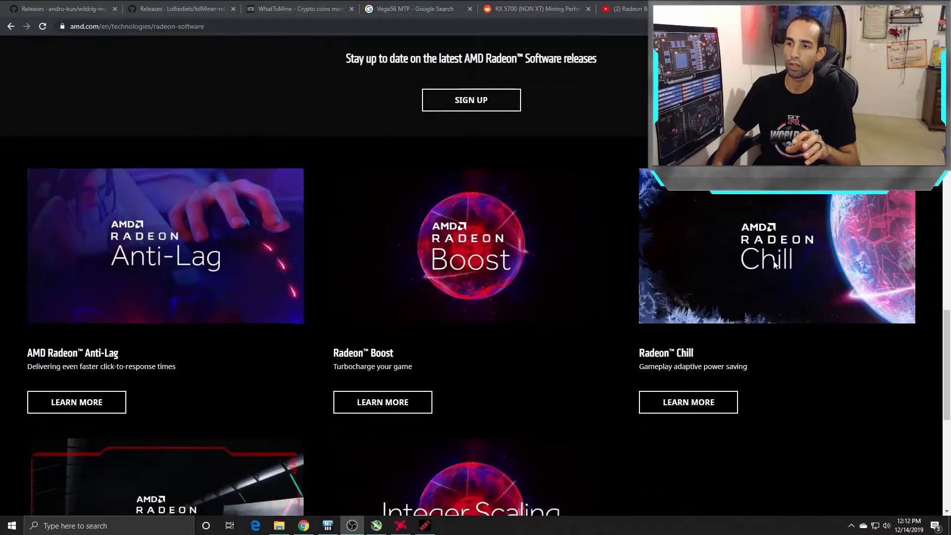
{"action": "scroll", "coordinate": [802, 315], "scroll_direction": "up", "scroll_amount": 2}
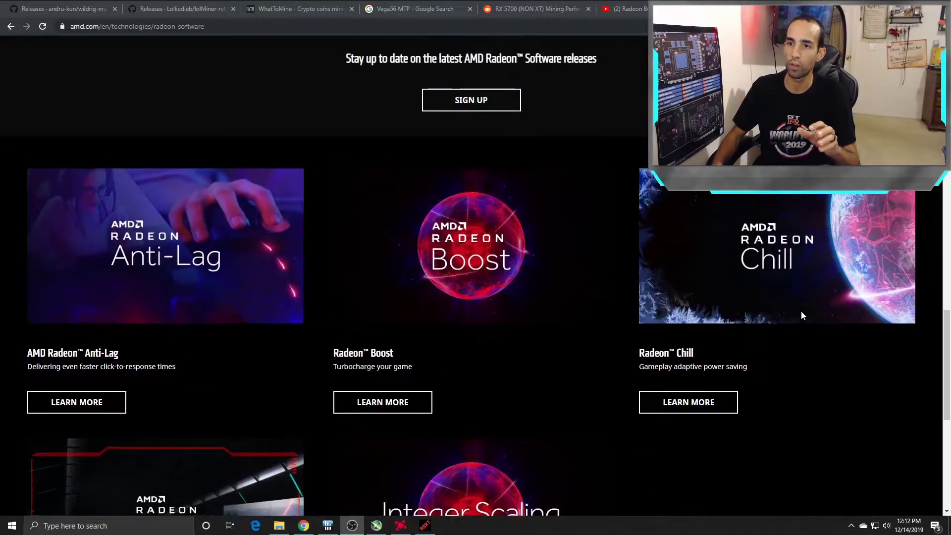
{"action": "scroll", "coordinate": [801, 310], "scroll_direction": "up", "scroll_amount": 2}
{"action": "scroll", "coordinate": [801, 311], "scroll_direction": "down", "scroll_amount": 1}
{"action": "scroll", "coordinate": [800, 311], "scroll_direction": "up", "scroll_amount": 1}
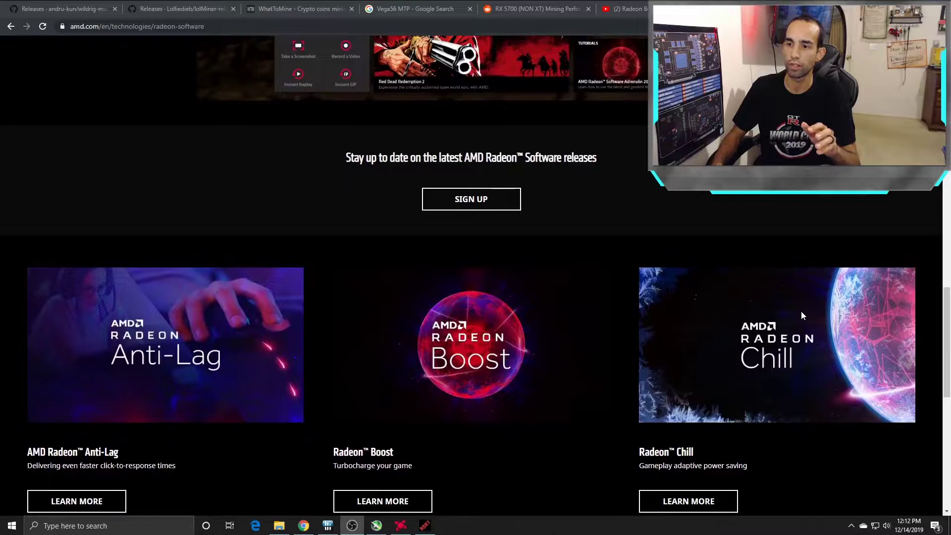
{"action": "scroll", "coordinate": [801, 310], "scroll_direction": "down", "scroll_amount": 6}
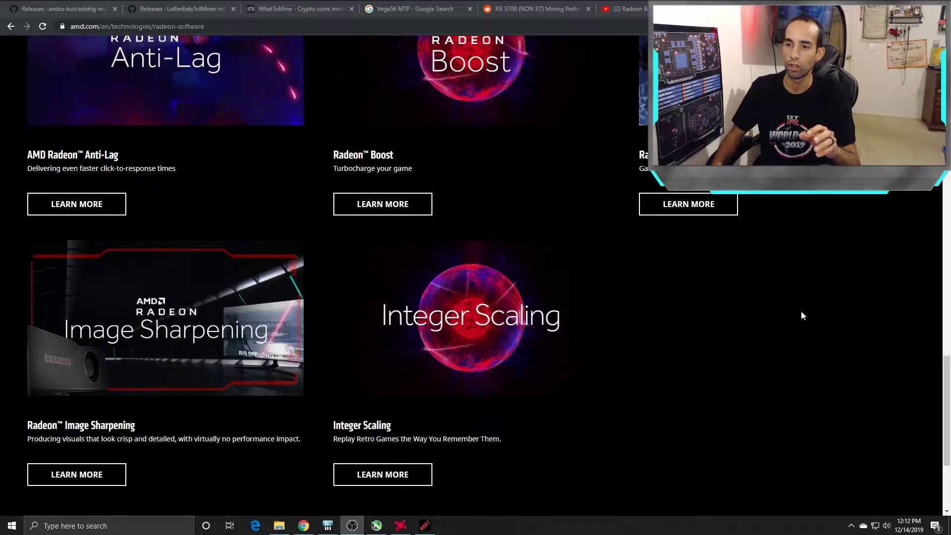
{"action": "scroll", "coordinate": [801, 311], "scroll_direction": "up", "scroll_amount": 6}
{"action": "scroll", "coordinate": [801, 310], "scroll_direction": "up", "scroll_amount": 1}
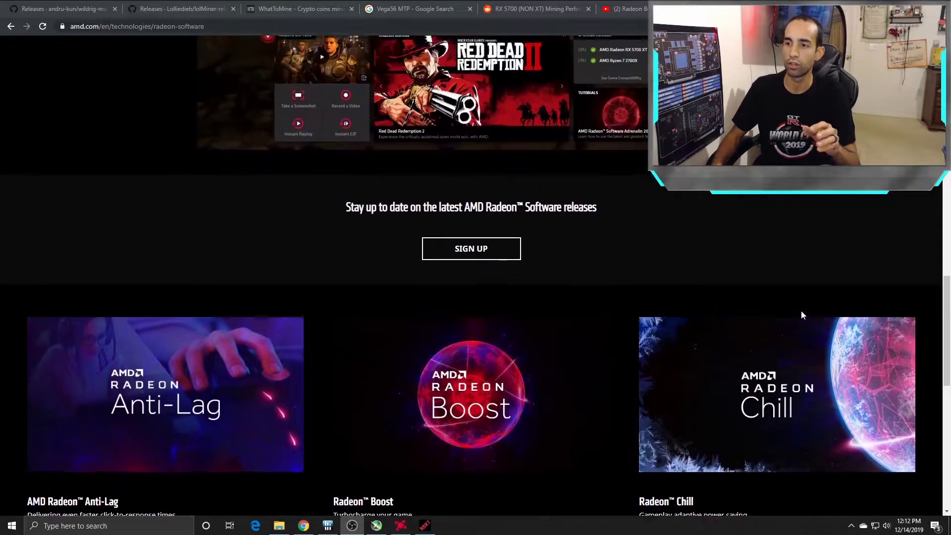
Step: View the Radeon Boost test video on YouTube and return to AMD's Radeon Software page to review its upper part
{"action": "left_click", "coordinate": [623, 6]}
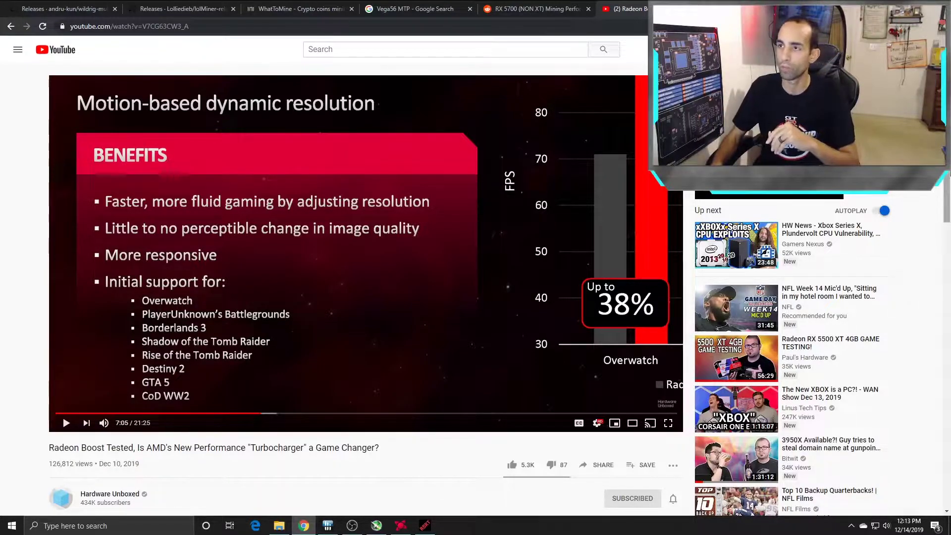
{"action": "key", "text": "ctrl+Tab"}
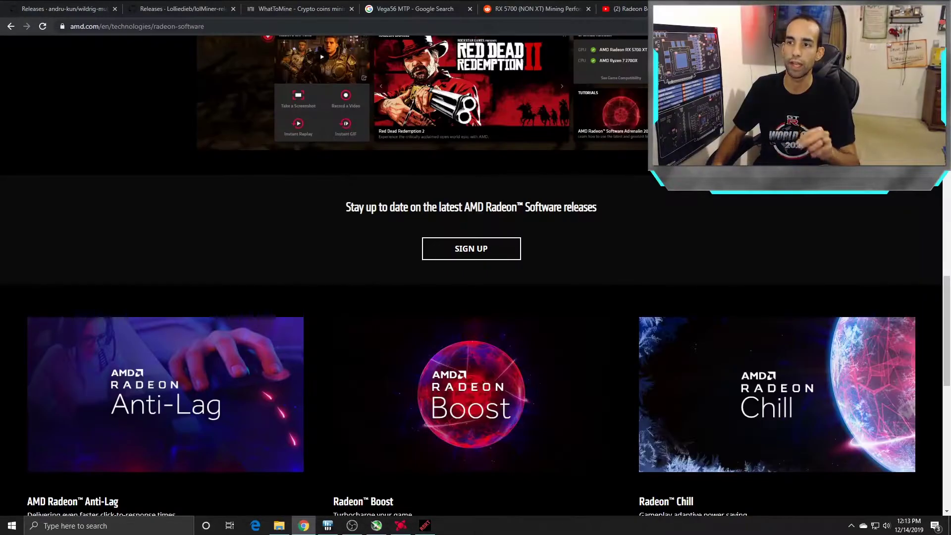
{"action": "scroll", "coordinate": [471, 273], "scroll_direction": "up", "scroll_amount": 8}
{"action": "scroll", "coordinate": [471, 272], "scroll_direction": "up", "scroll_amount": 4}
{"action": "scroll", "coordinate": [471, 272], "scroll_direction": "down", "scroll_amount": 2}
{"action": "scroll", "coordinate": [471, 272], "scroll_direction": "up", "scroll_amount": 1}
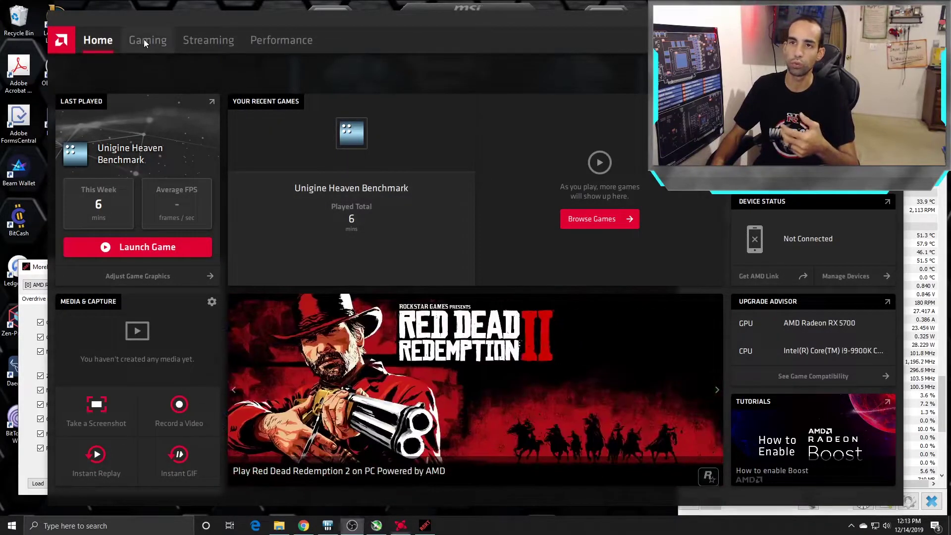
Step: Look through the Gaming and Streaming sections of Radeon Software and view the GPU performance metrics
{"action": "left_click", "coordinate": [143, 40]}
{"action": "left_click", "coordinate": [202, 37]}
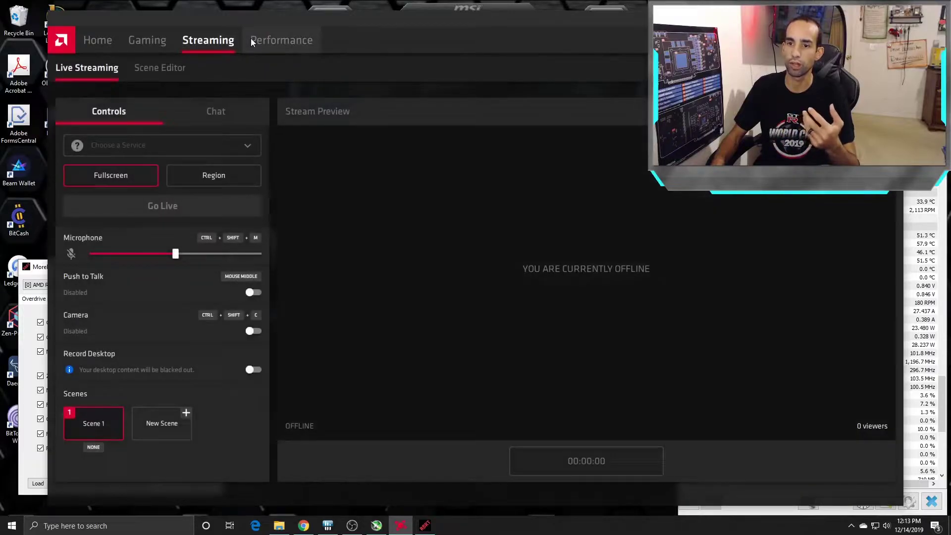
{"action": "left_click", "coordinate": [251, 39]}
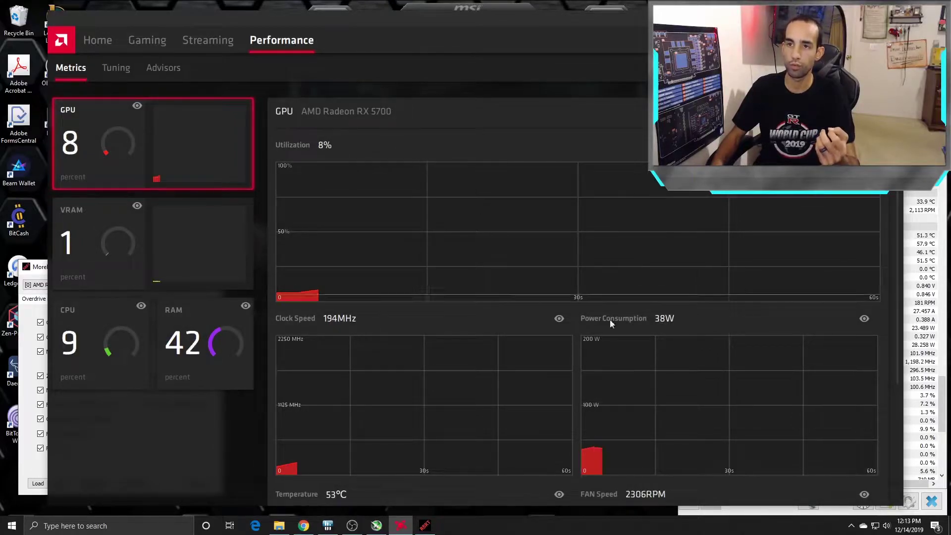
Step: Open the RX 5700 performance tuning settings and compare the manual and automatic tuning controls
{"action": "left_click", "coordinate": [113, 75]}
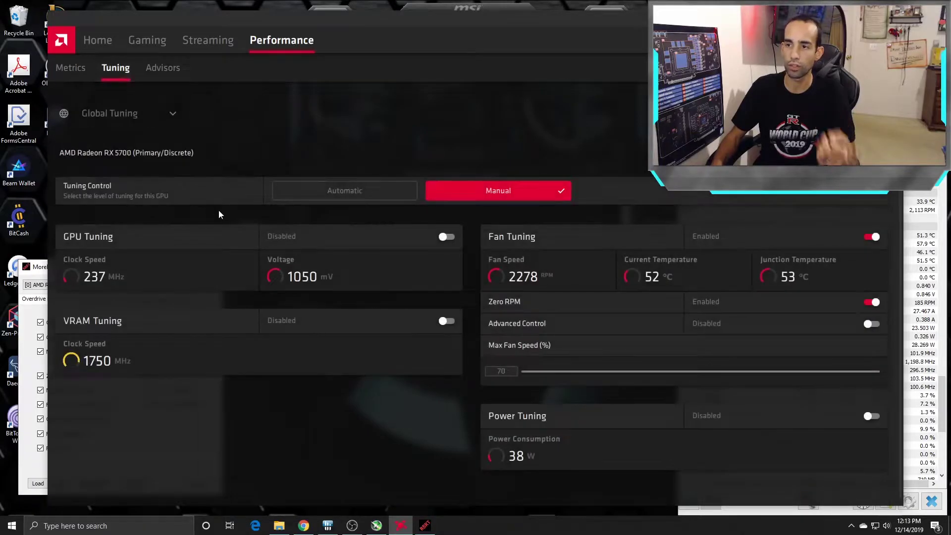
{"action": "left_click", "coordinate": [332, 190]}
{"action": "left_click", "coordinate": [474, 187]}
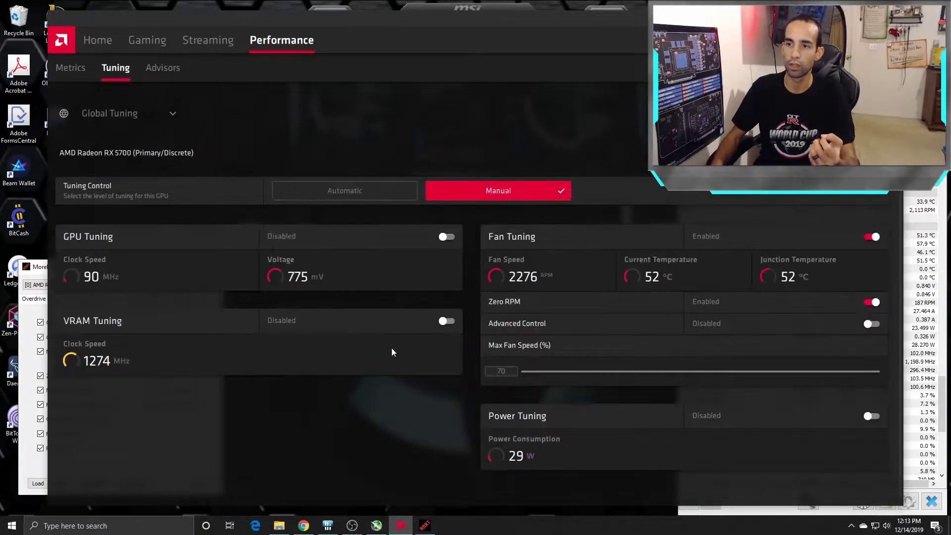
{"action": "left_click", "coordinate": [351, 191]}
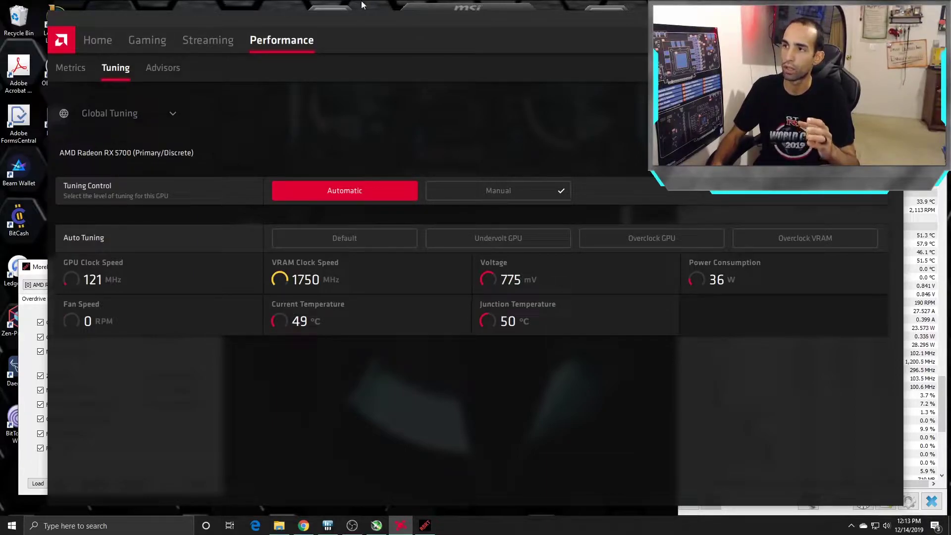
Step: Bring MSI Afterburner and MorePowerTool to the front and show the RX 5700's overdrive limits
{"action": "left_click", "coordinate": [451, 6]}
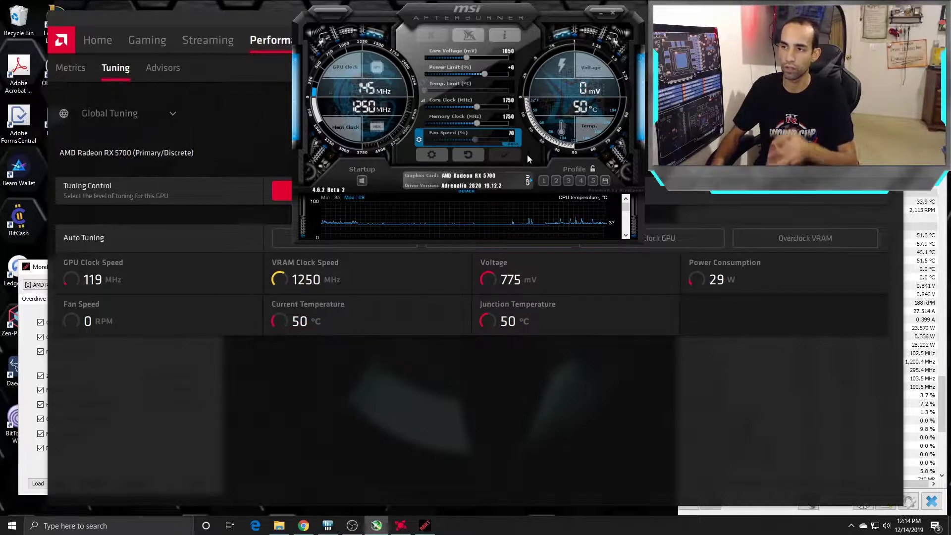
{"action": "left_click", "coordinate": [41, 271]}
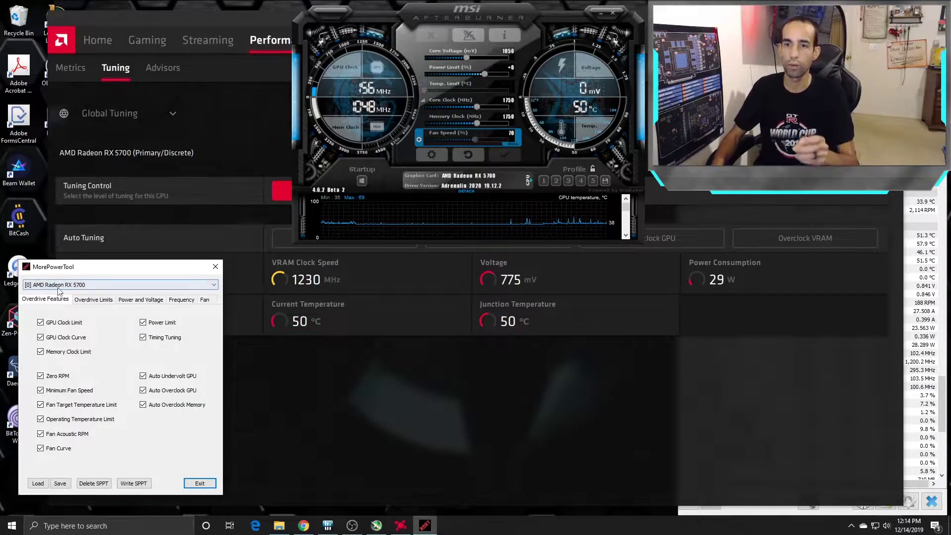
{"action": "left_click", "coordinate": [92, 300]}
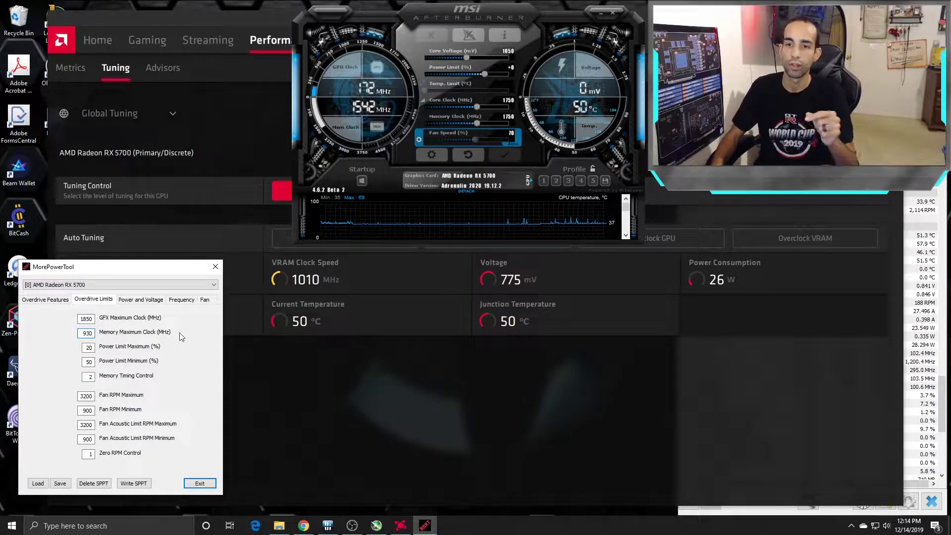
Step: Set the RX 5700's memory maximum clock to 940 MHz in the overdrive limits
{"action": "left_click_drag", "start_coordinate": [81, 334], "coordinate": [105, 334]}
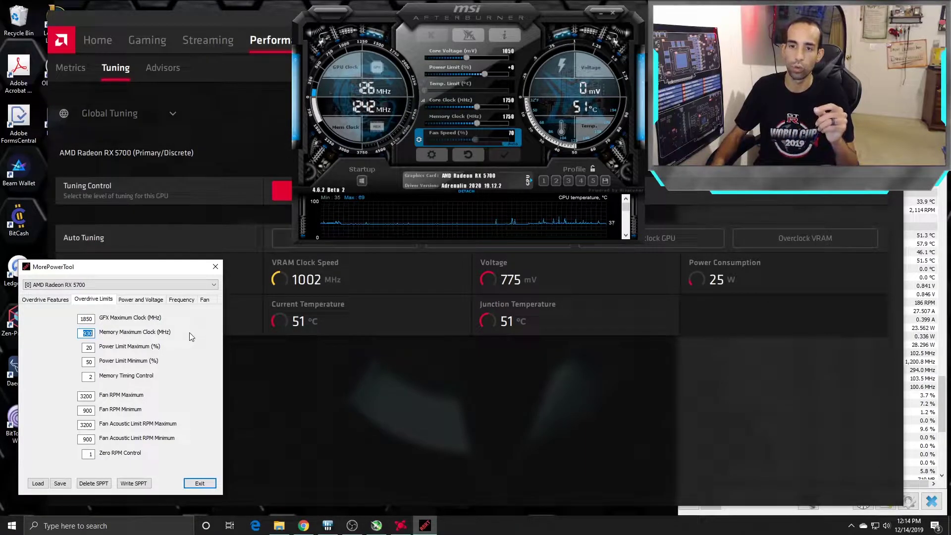
{"action": "left_click", "coordinate": [93, 335]}
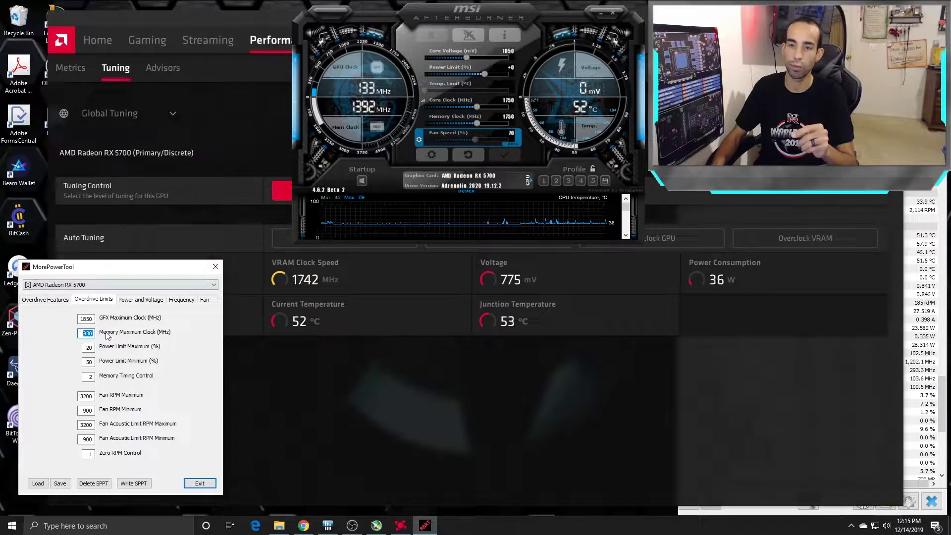
{"action": "left_click", "coordinate": [88, 334]}
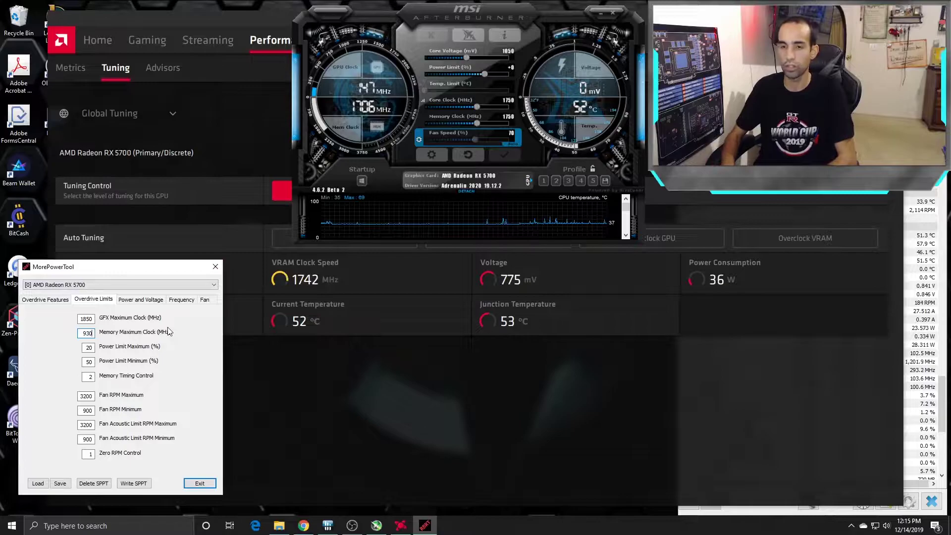
{"action": "key", "text": "BackSpace"}
{"action": "type", "text": "40"}
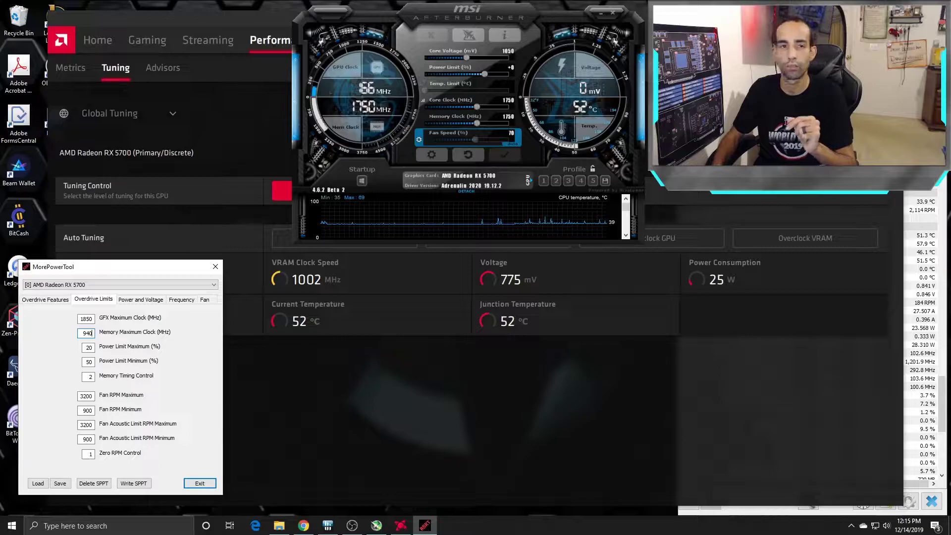
Step: Switch to the recorded mining test and examine its memory maximum clock limit, GPU memory clock and ASIC power
{"action": "key", "text": "alt+Tab"}
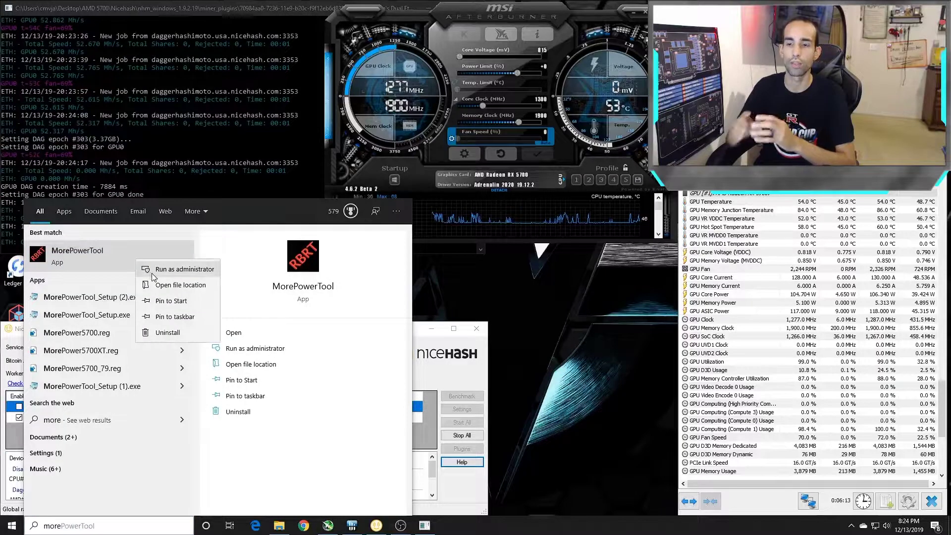
{"action": "left_click_drag", "start_coordinate": [457, 145], "coordinate": [553, 281]}
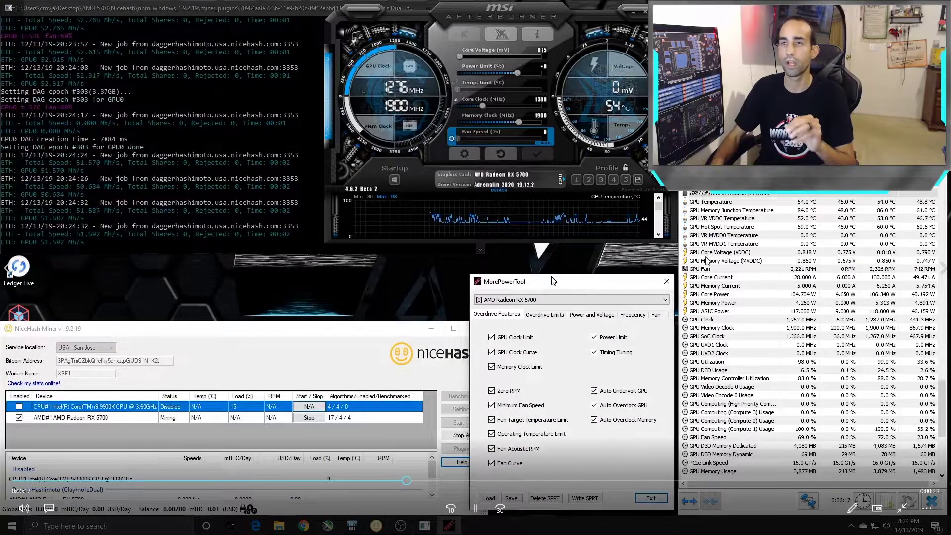
{"action": "left_click", "coordinate": [546, 315]}
{"action": "double_click", "coordinate": [544, 348]}
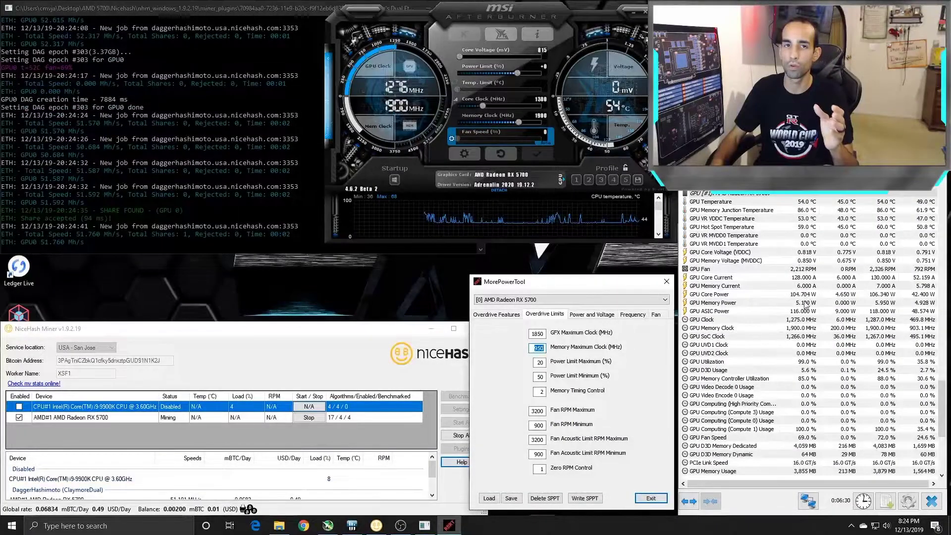
{"action": "left_click", "coordinate": [803, 329]}
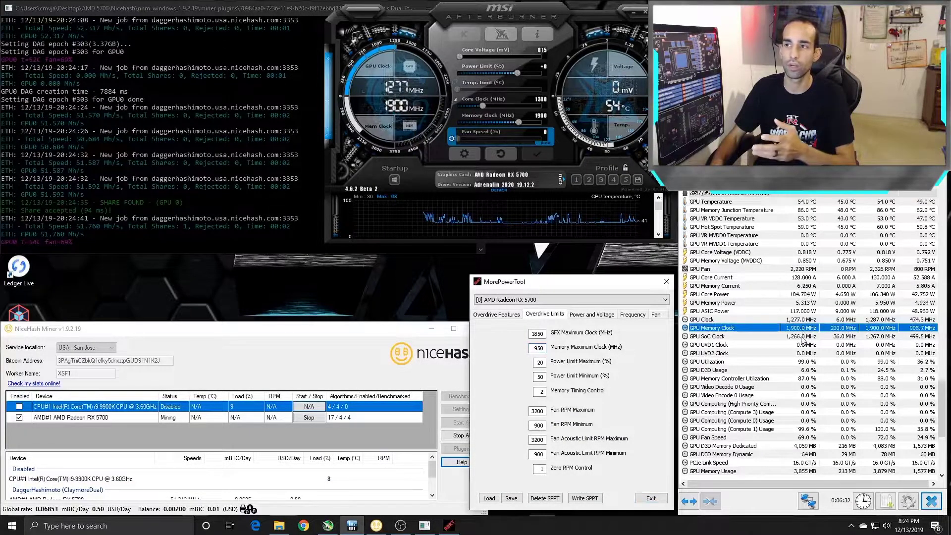
{"action": "left_click", "coordinate": [803, 311]}
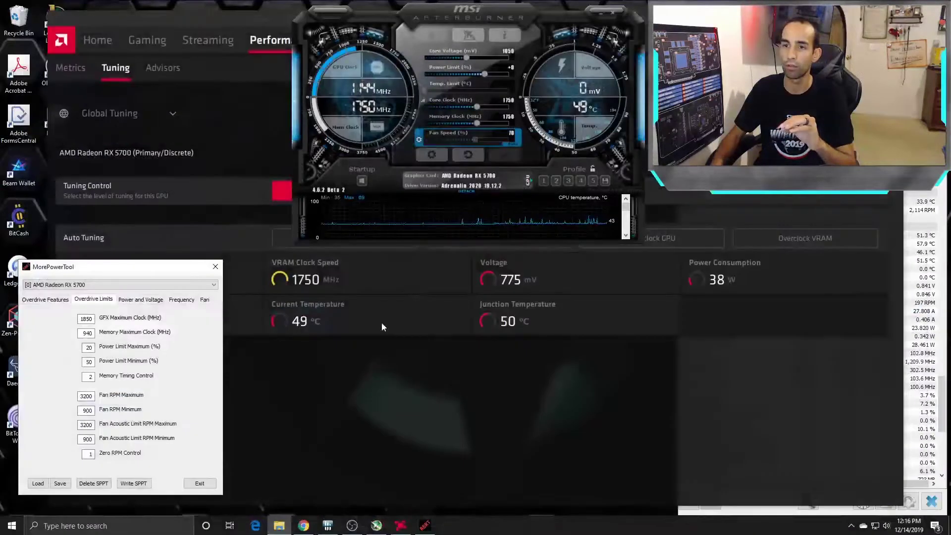
Step: Review the other recorded mining run, checking the GPU ASIC power and the hash rates in the miner's log
{"action": "double_click", "coordinate": [93, 332]}
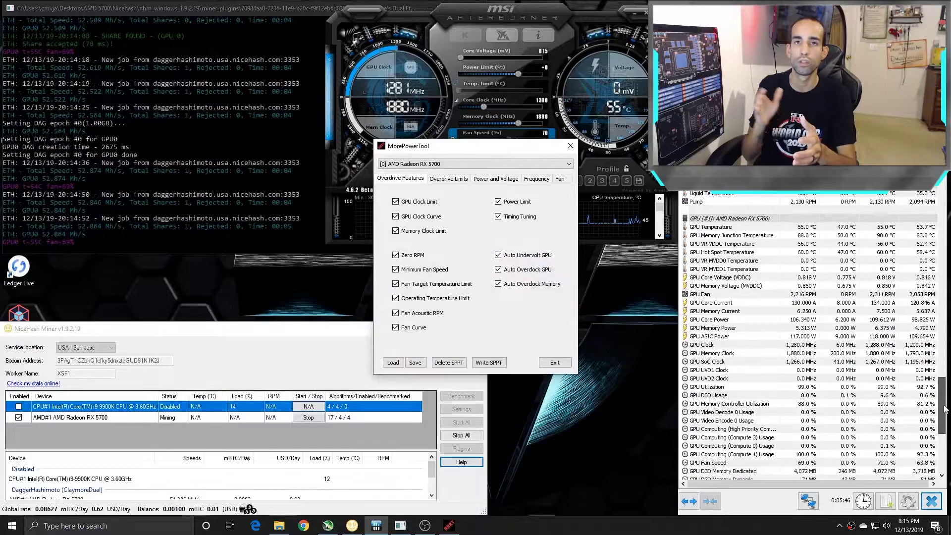
{"action": "scroll", "coordinate": [944, 409], "scroll_direction": "down", "scroll_amount": 1}
{"action": "left_click_drag", "start_coordinate": [519, 149], "coordinate": [614, 275]}
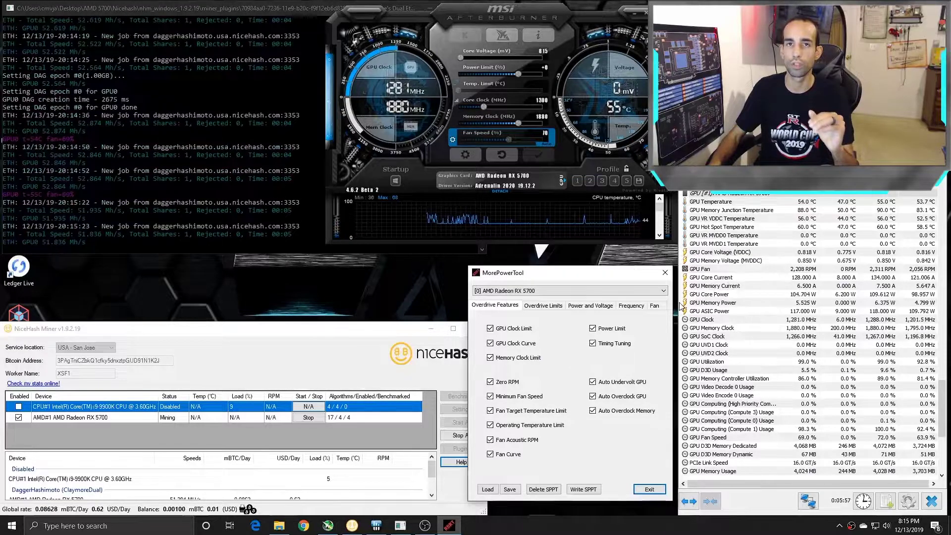
{"action": "left_click", "coordinate": [725, 315]}
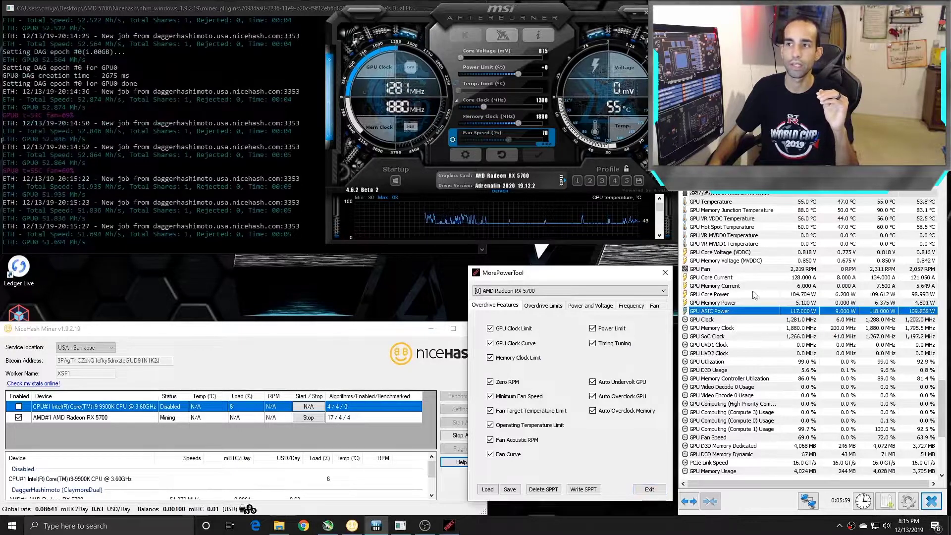
{"action": "left_click", "coordinate": [240, 228]}
{"action": "scroll", "coordinate": [456, 150], "scroll_direction": "up", "scroll_amount": 3}
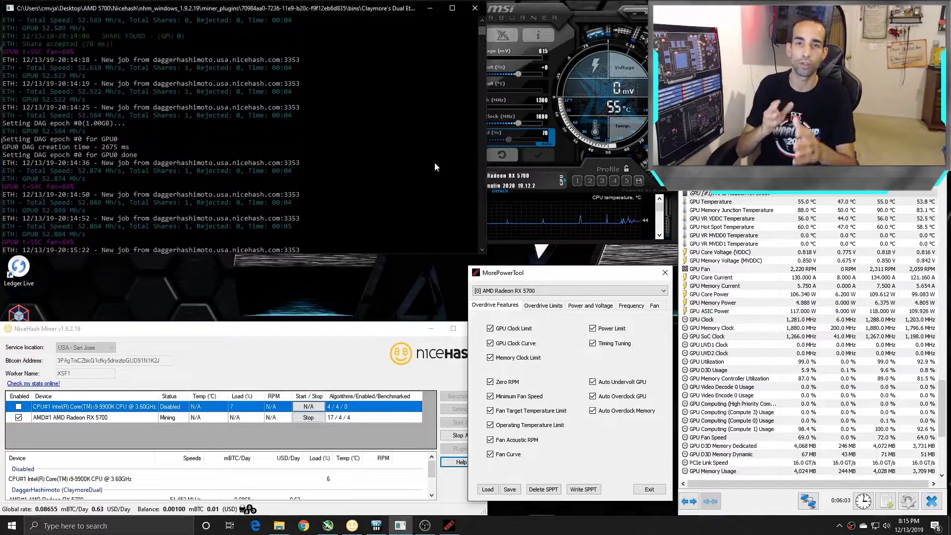
{"action": "mouse_move", "coordinate": [63, 139]}
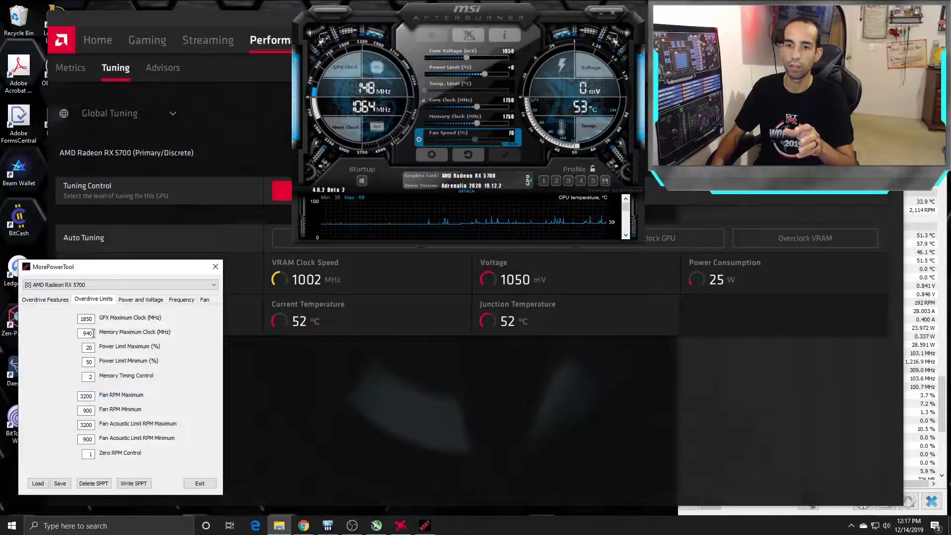
Step: Try memory maximum clock values of 1000 and 950 MHz in MorePowerTool and return the limit to 930 MHz
{"action": "type", "text": "1000"}
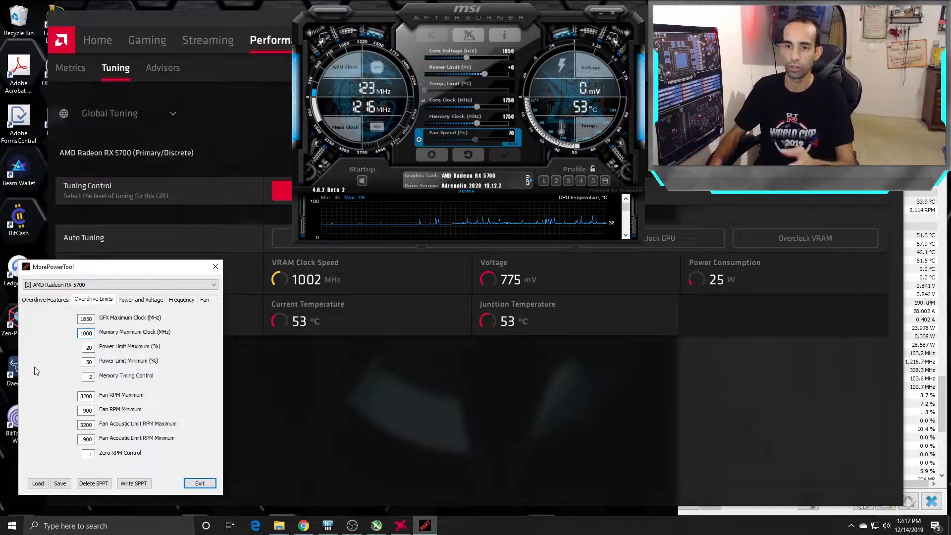
{"action": "double_click", "coordinate": [87, 333]}
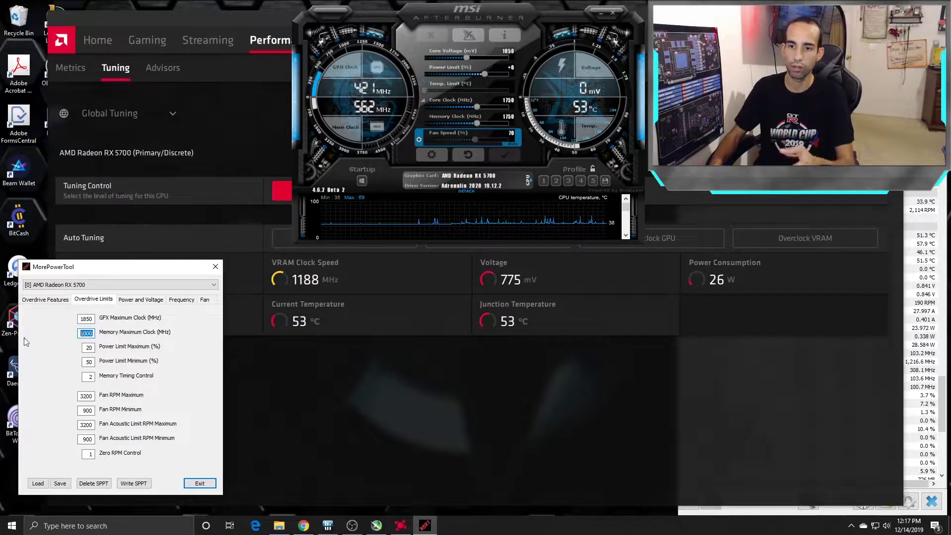
{"action": "type", "text": "950"}
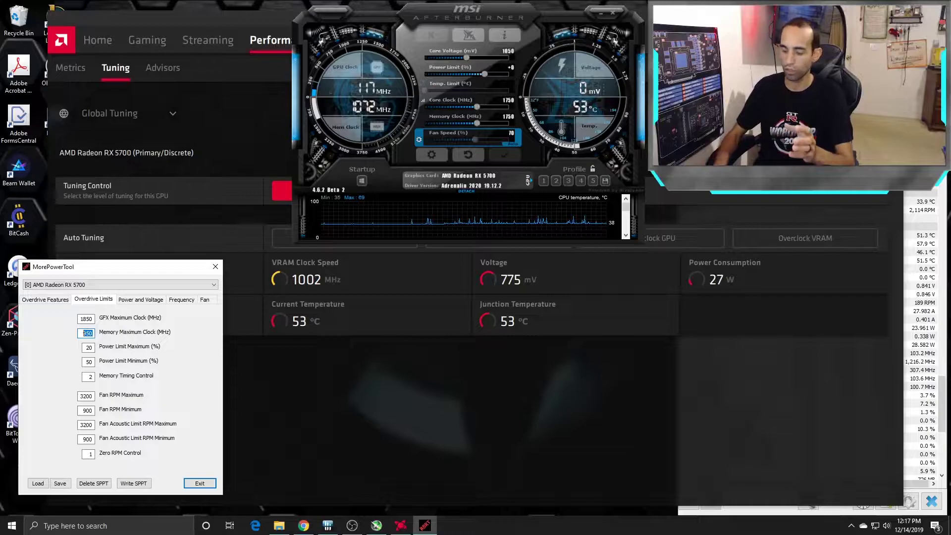
{"action": "type", "text": "30"}
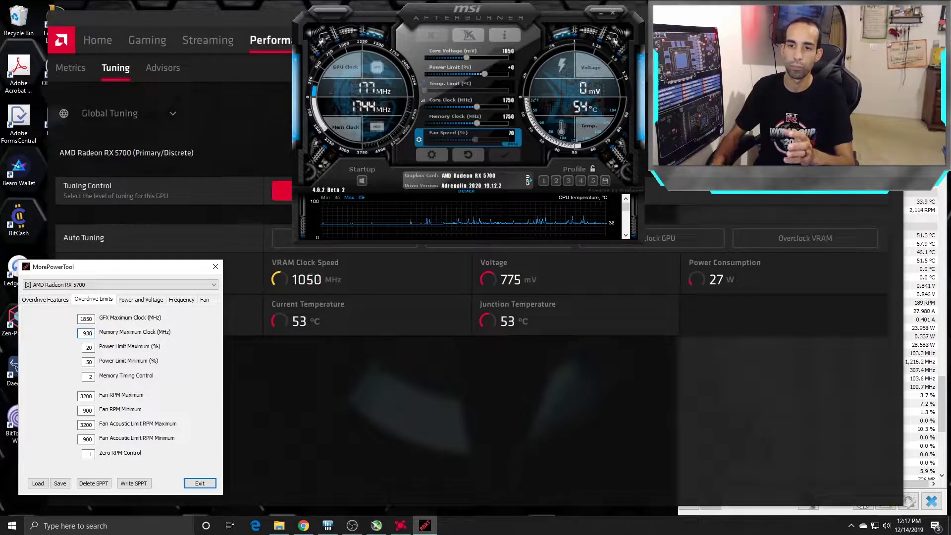
{"action": "double_click", "coordinate": [92, 332]}
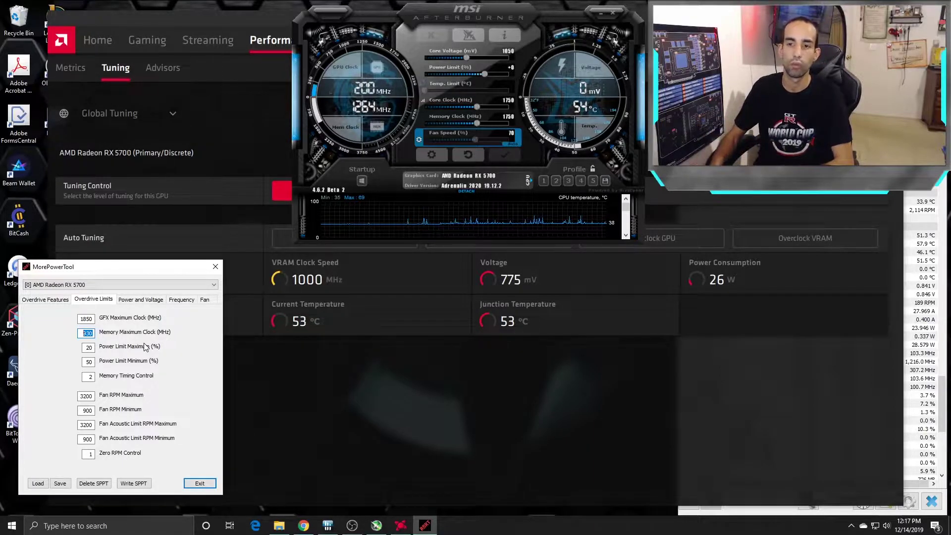
Step: Set the RX 5700's memory maximum clock to 950 MHz and close MorePowerTool
{"action": "type", "text": "950"}
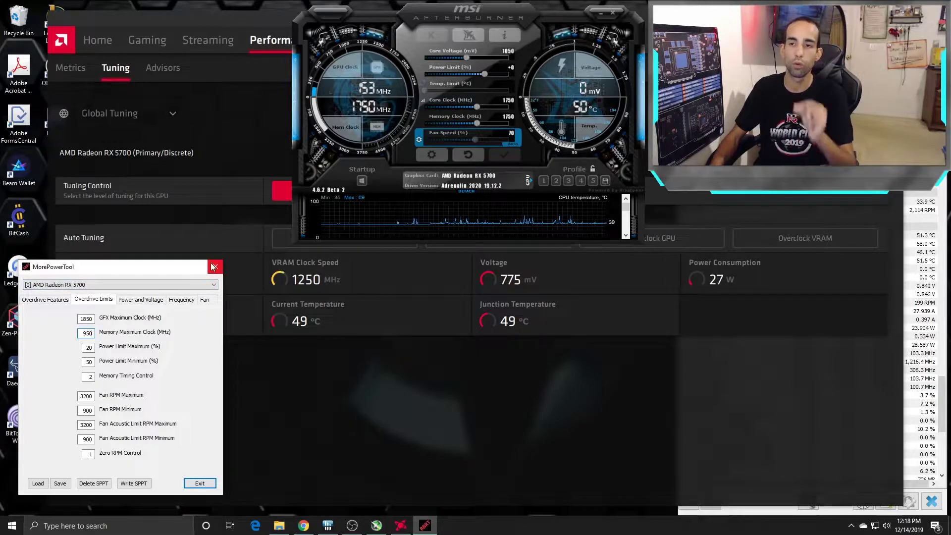
{"action": "left_click", "coordinate": [80, 332]}
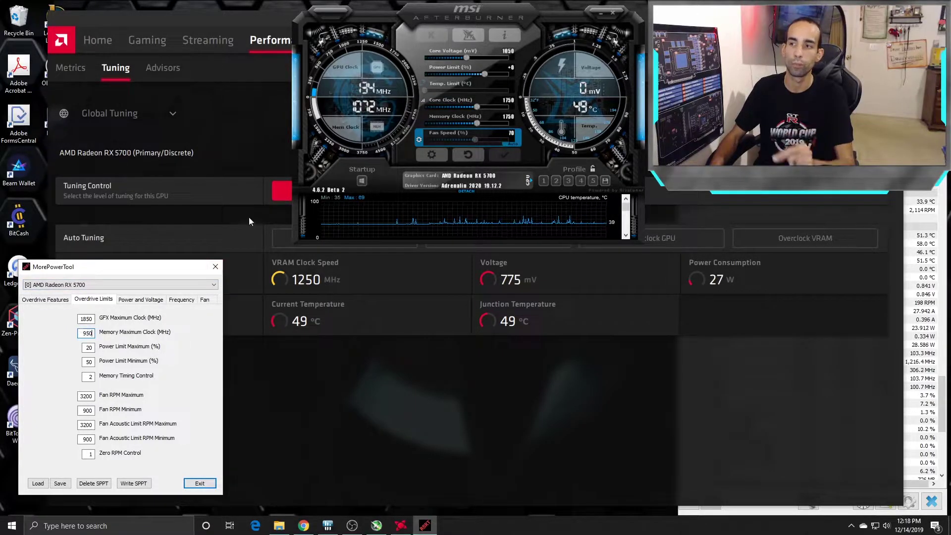
{"action": "key", "text": "ctrl+a"}
{"action": "left_click", "coordinate": [220, 268]}
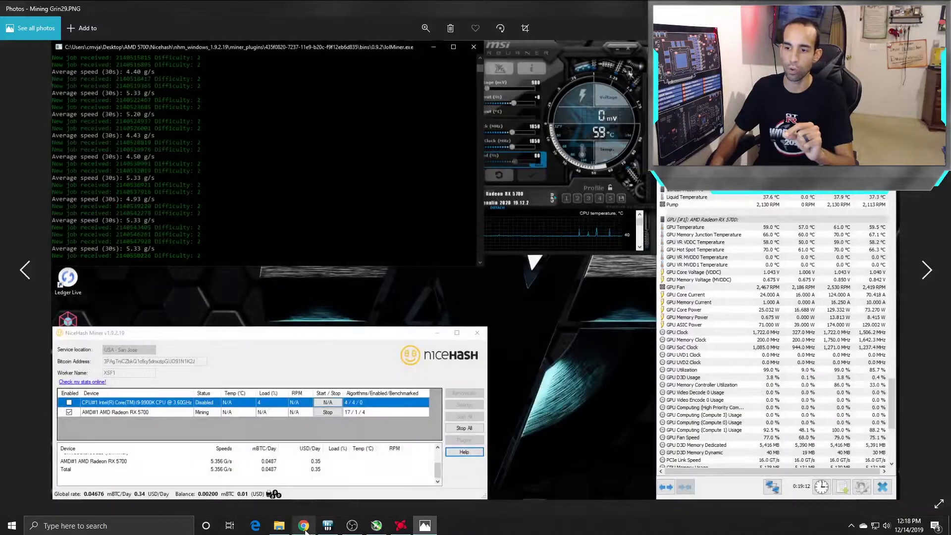
Step: Switch to Chrome and read the lolMiner release notes, comparing the expected GRIN-AT31 performance for AMD cards across versions
{"action": "left_click", "coordinate": [303, 526]}
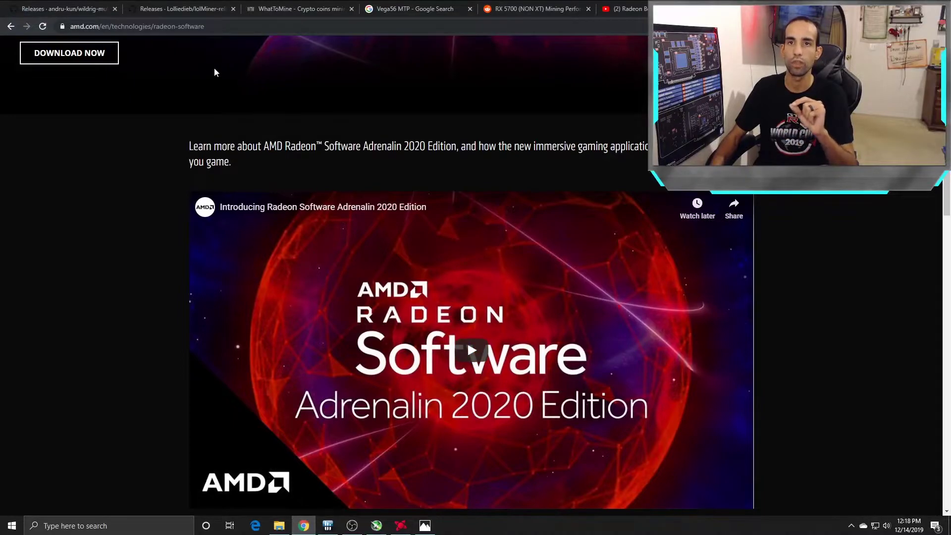
{"action": "left_click", "coordinate": [193, 5]}
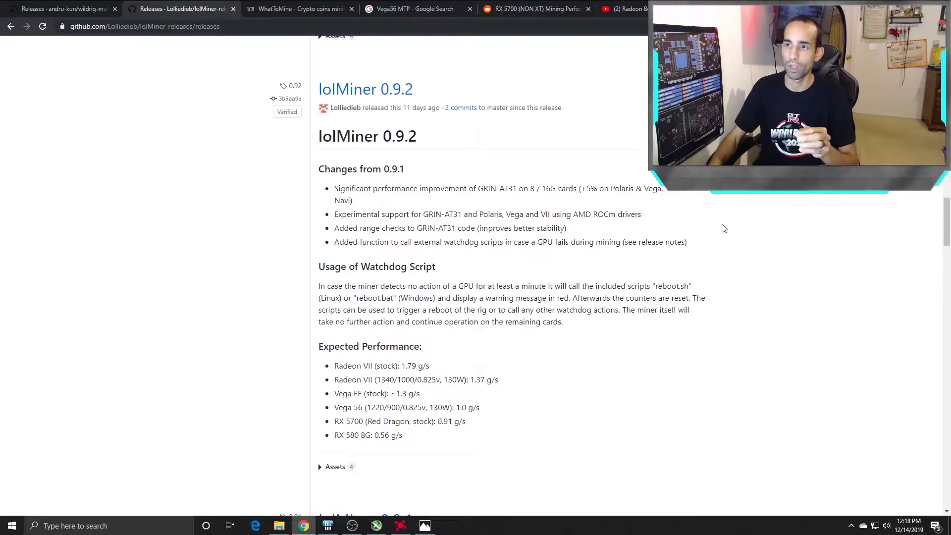
{"action": "scroll", "coordinate": [723, 228], "scroll_direction": "down", "scroll_amount": 10}
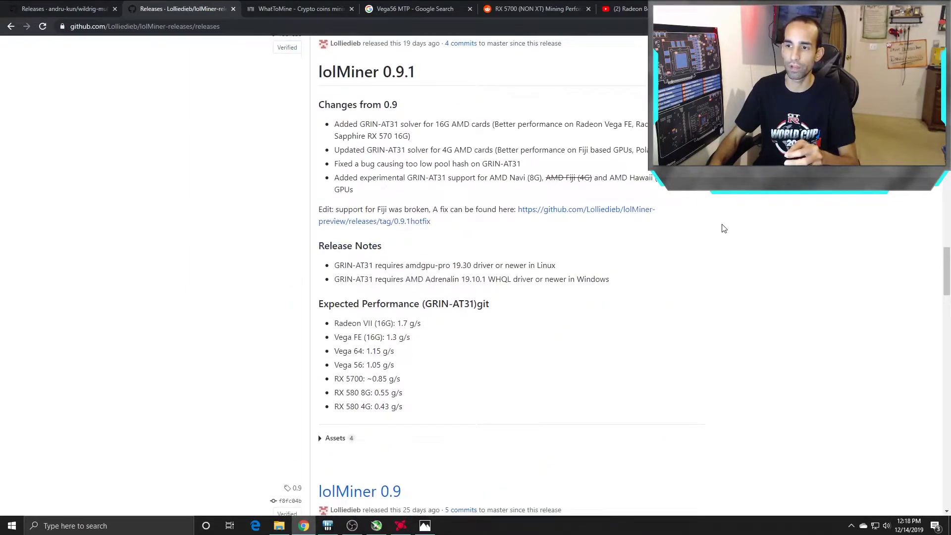
{"action": "scroll", "coordinate": [724, 228], "scroll_direction": "down", "scroll_amount": 10}
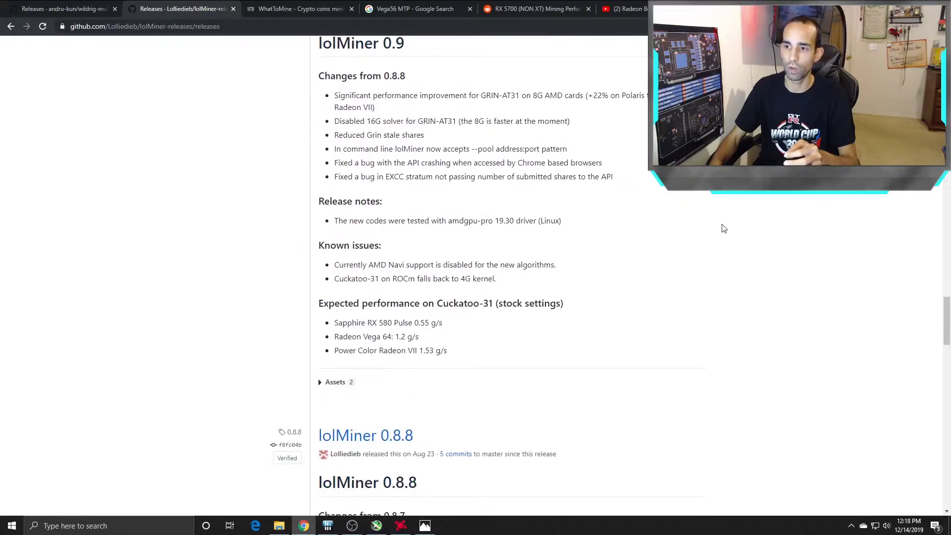
{"action": "scroll", "coordinate": [724, 228], "scroll_direction": "up", "scroll_amount": 3}
{"action": "scroll", "coordinate": [723, 228], "scroll_direction": "up", "scroll_amount": 3}
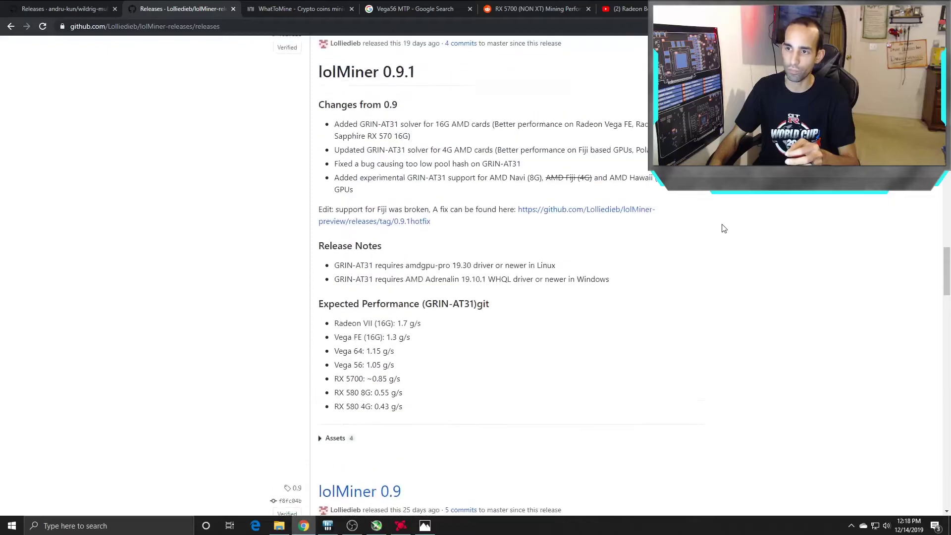
{"action": "scroll", "coordinate": [723, 228], "scroll_direction": "up", "scroll_amount": 1}
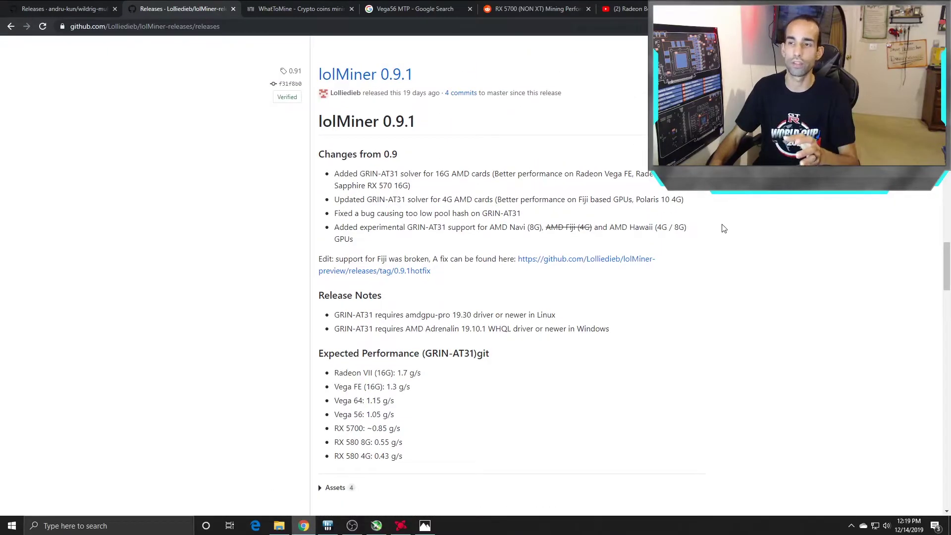
Step: Check the WildRig Multi releases and the RX 5700 mining performance tables for WildRig, XMR-Stak and lolMiner on Reddit
{"action": "left_click", "coordinate": [33, 4]}
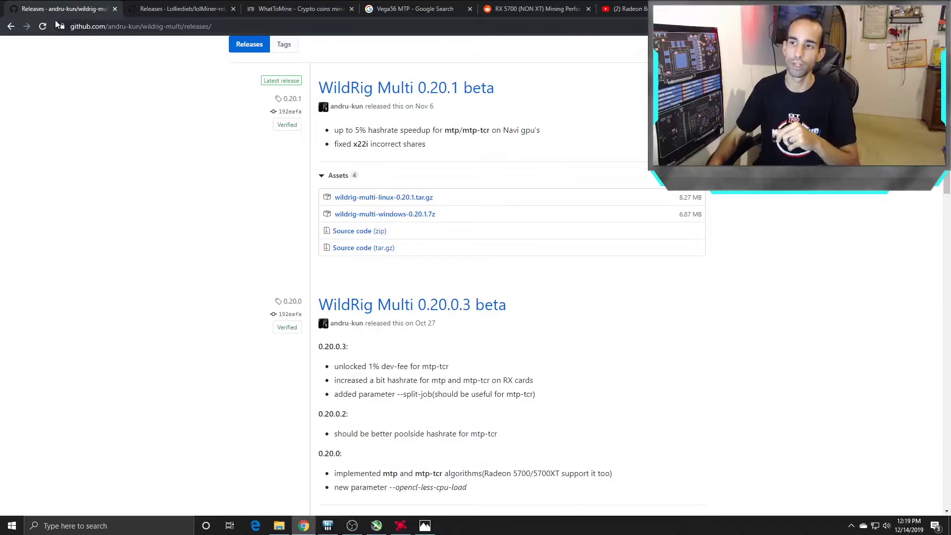
{"action": "left_click", "coordinate": [555, 8]}
{"action": "scroll", "coordinate": [601, 309], "scroll_direction": "down", "scroll_amount": 7}
{"action": "scroll", "coordinate": [597, 305], "scroll_direction": "down", "scroll_amount": 8}
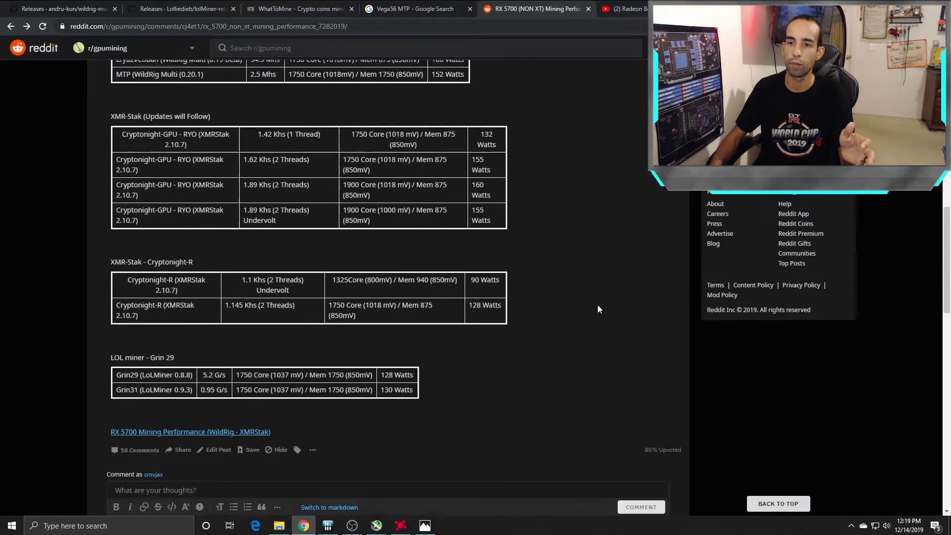
{"action": "scroll", "coordinate": [591, 301], "scroll_direction": "up", "scroll_amount": 1}
{"action": "scroll", "coordinate": [589, 300], "scroll_direction": "up", "scroll_amount": 1}
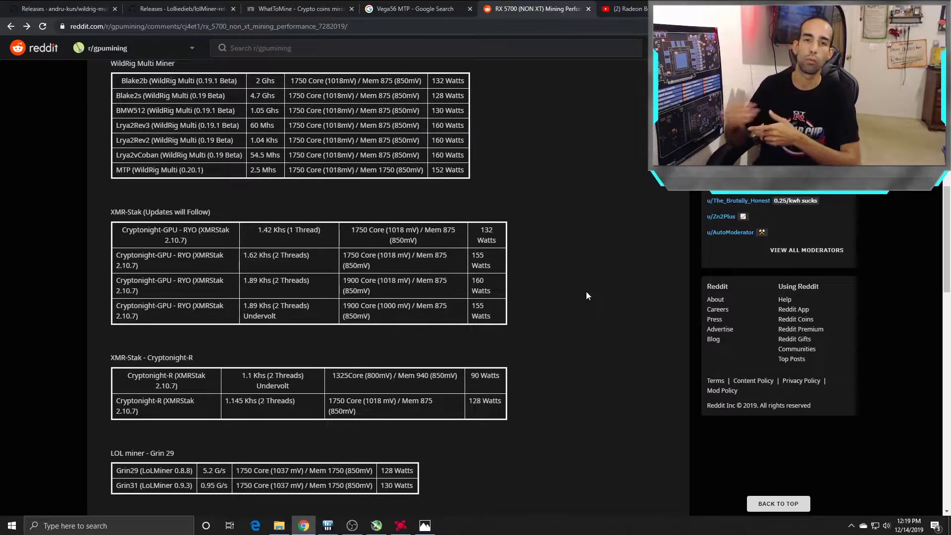
Step: Switch to Photos and compare the hash rates and power readings in the Ryo, MTP, Grin31 and Grin29 mining screenshots
{"action": "key", "text": "alt+Tab"}
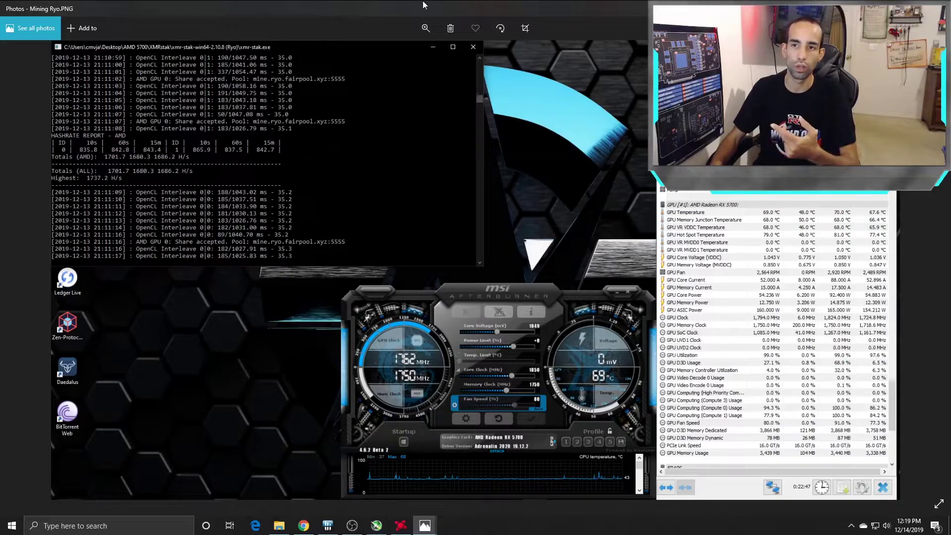
{"action": "key", "text": "Right"}
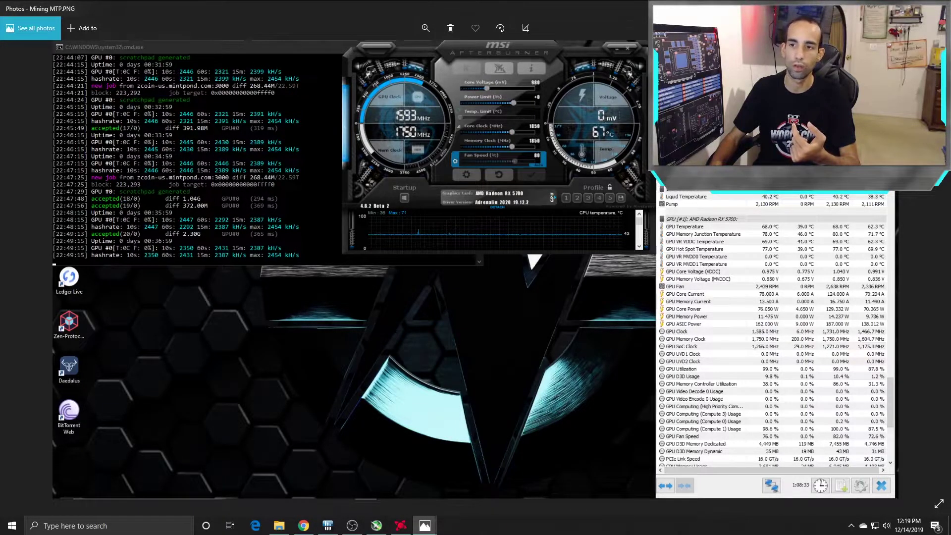
{"action": "key", "text": "Right"}
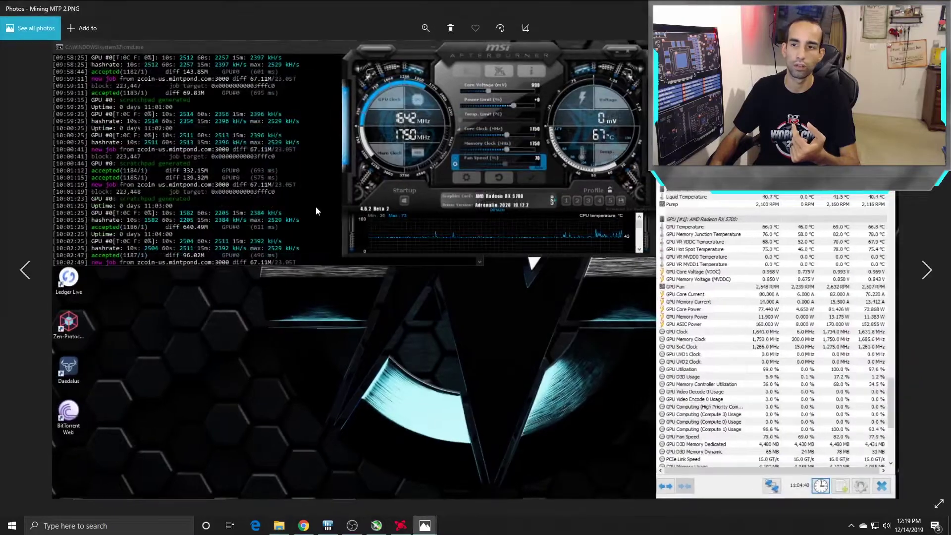
{"action": "key", "text": "Left"}
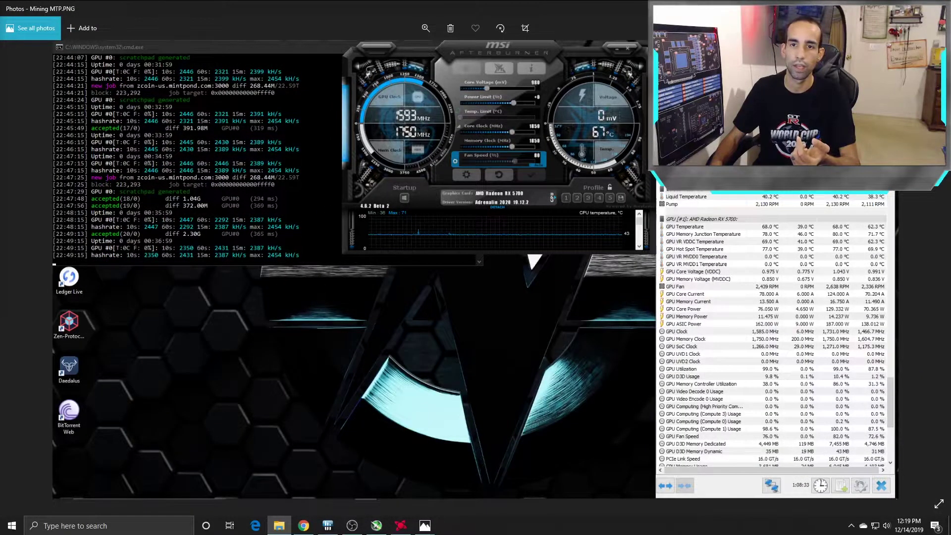
{"action": "key", "text": "Left"}
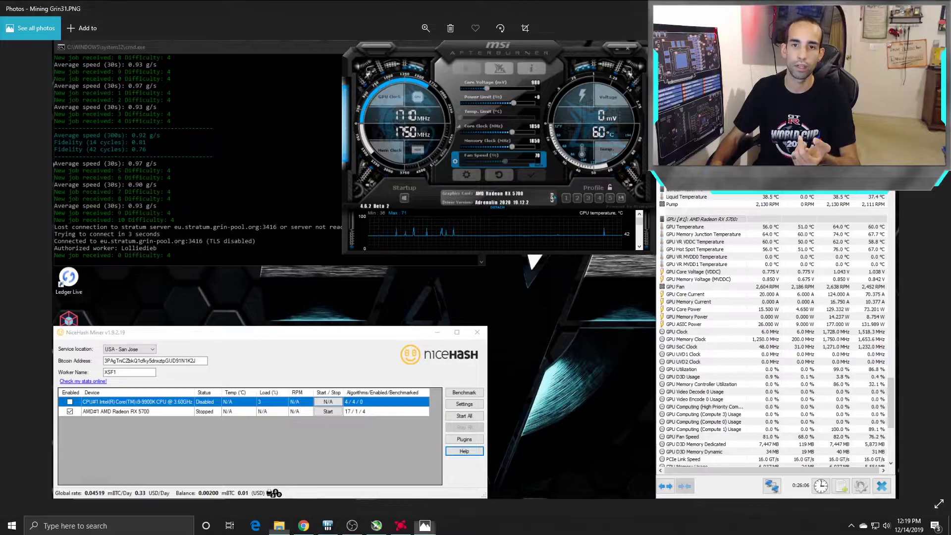
{"action": "key", "text": "Left"}
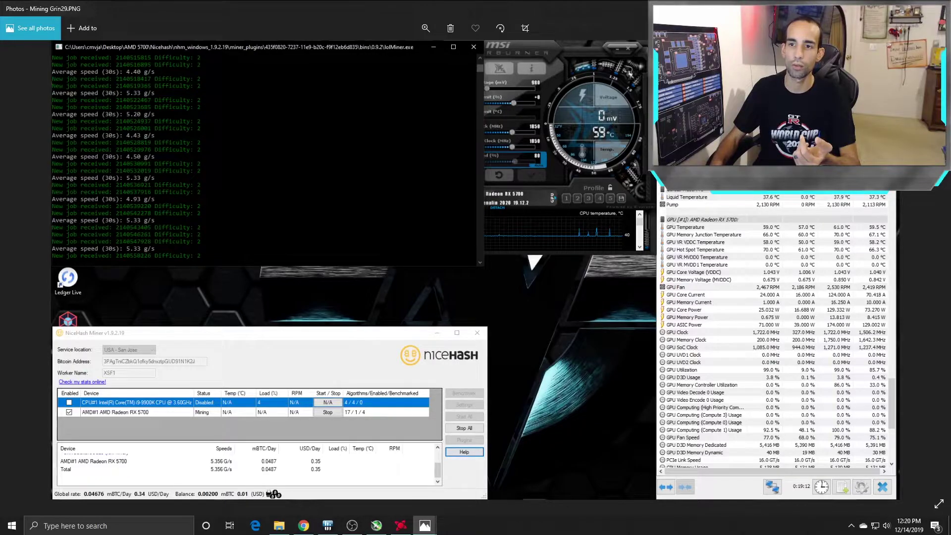
{"action": "key", "text": "Right"}
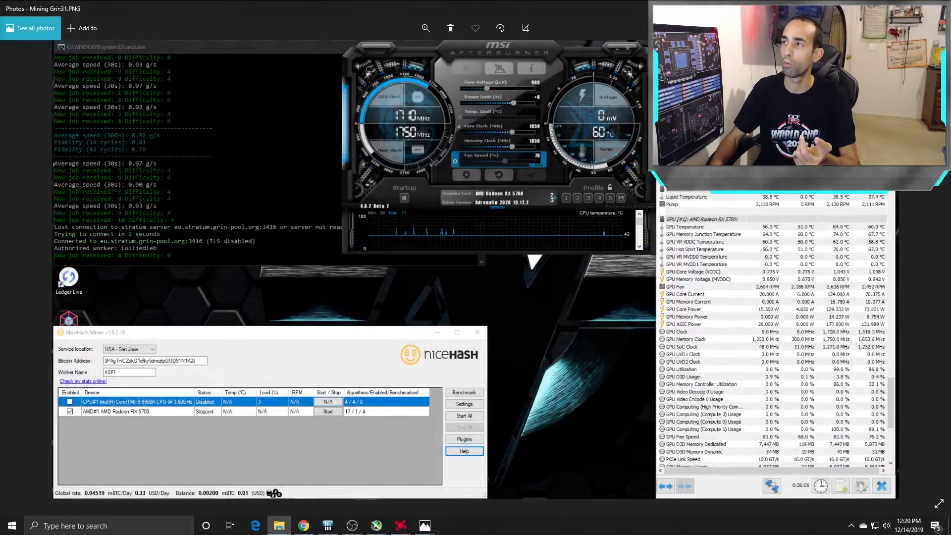
{"action": "key", "text": "Right"}
{"action": "key", "text": "Right"}
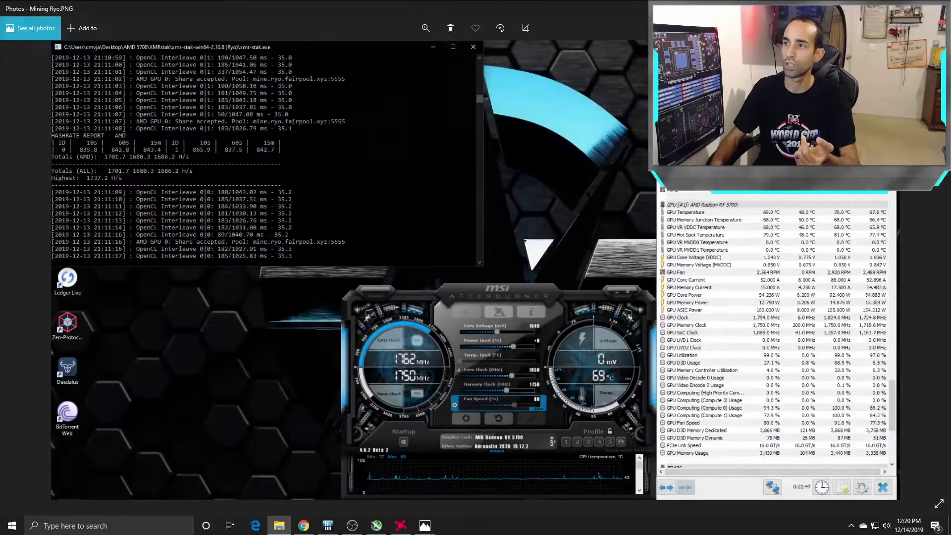
Step: Switch to WhatToMine in Chrome, set MTP to 2.50 Mh/s and 158 W, and calculate the mining profitability
{"action": "key", "text": "alt+Tab"}
{"action": "left_click", "coordinate": [289, 6]}
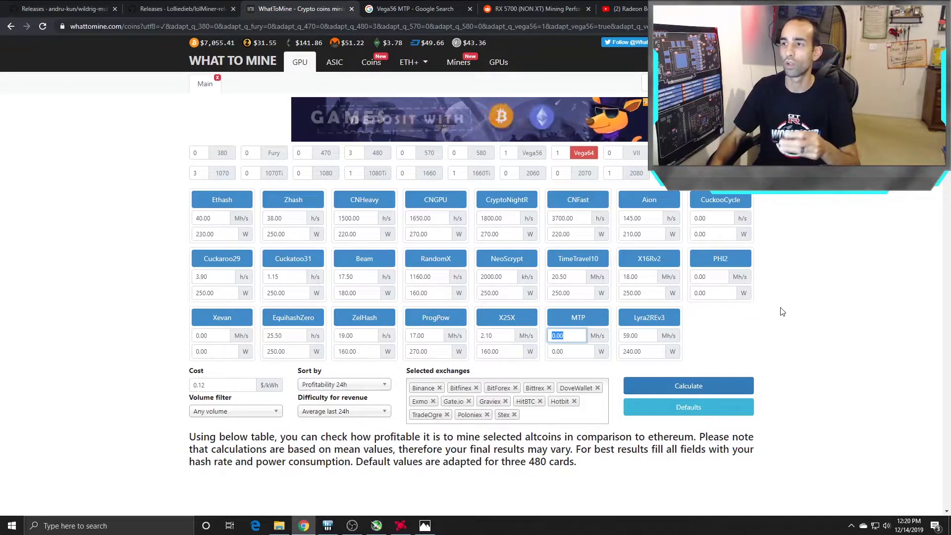
{"action": "left_click", "coordinate": [529, 155]}
{"action": "left_click", "coordinate": [530, 155]}
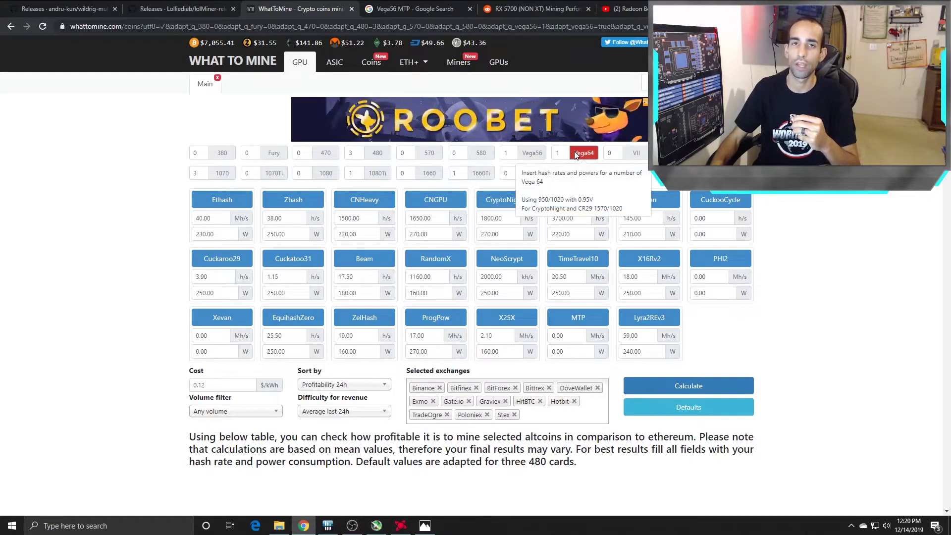
{"action": "double_click", "coordinate": [565, 335]}
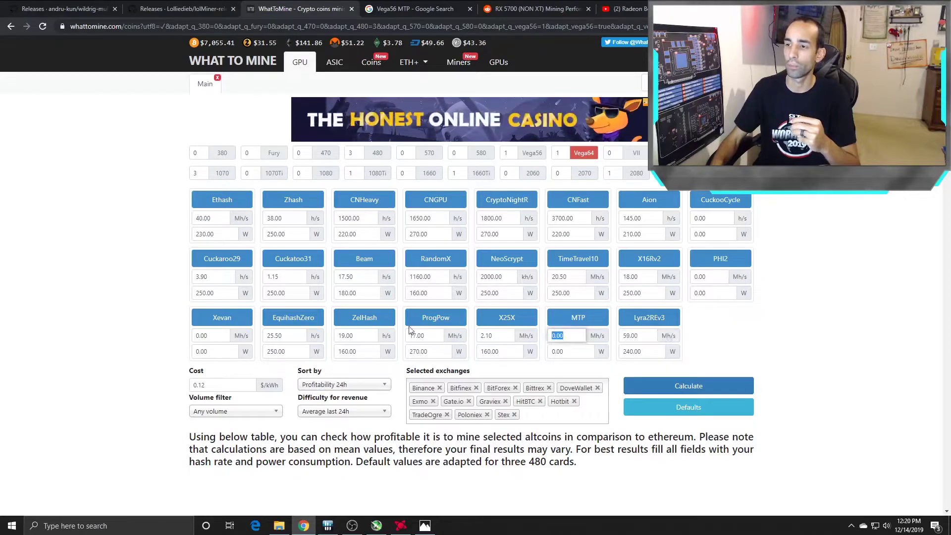
{"action": "type", "text": "2.50"}
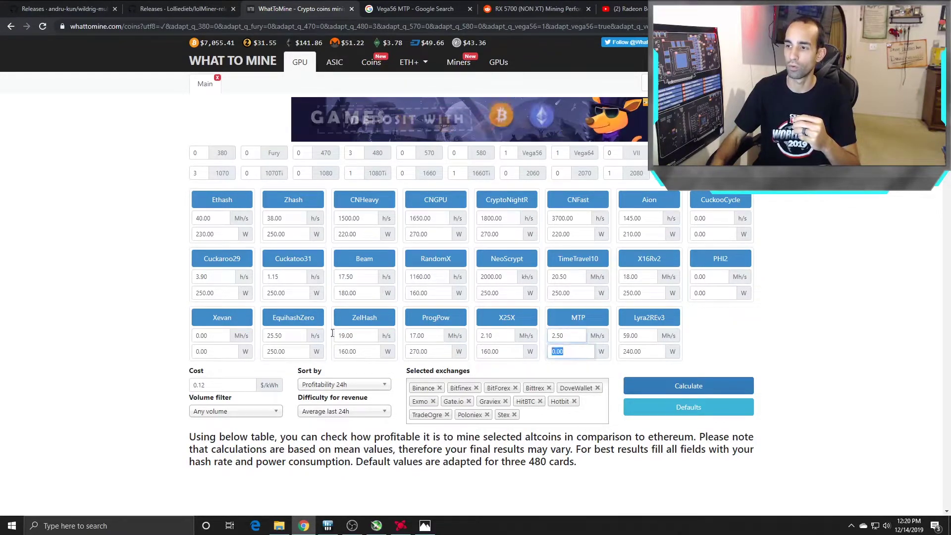
{"action": "key", "text": "Tab"}
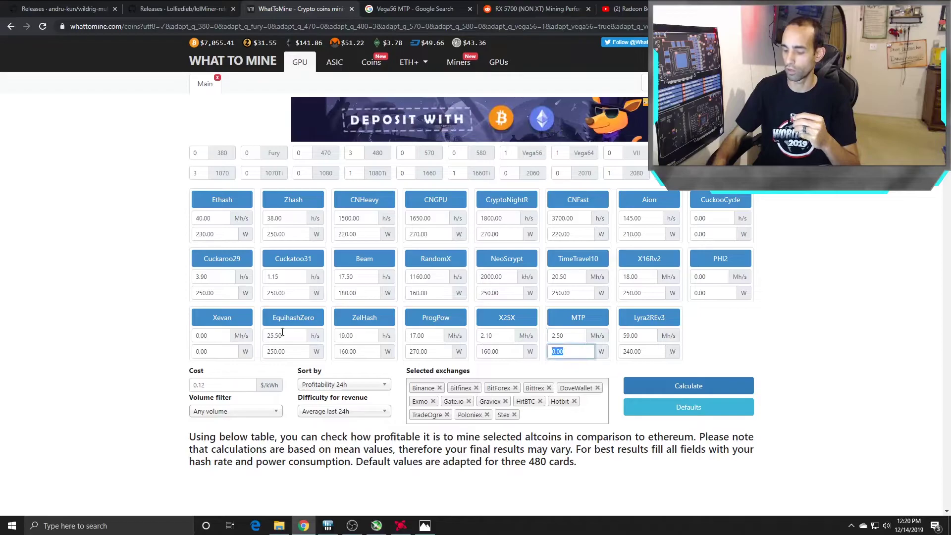
{"action": "type", "text": "158"}
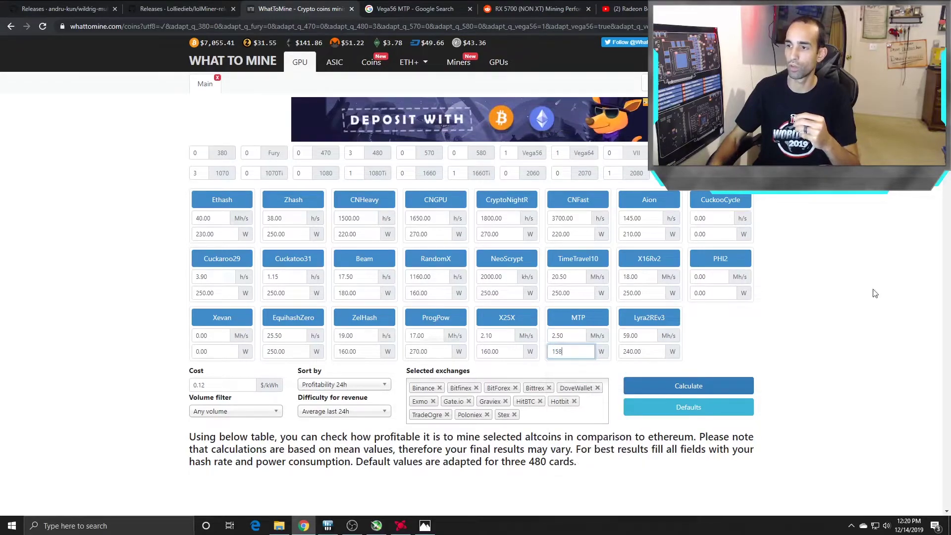
{"action": "left_click", "coordinate": [664, 388]}
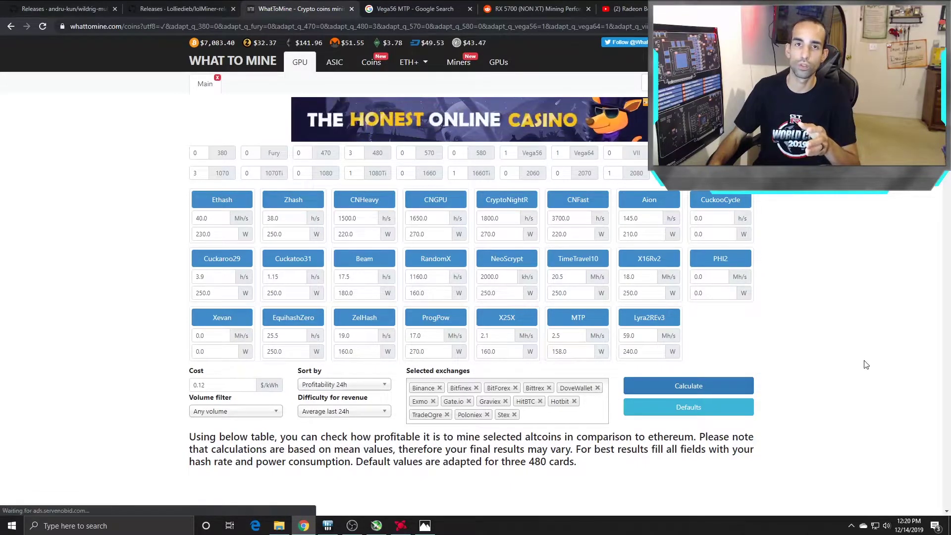
Step: Examine the WhatToMine profitability table, comparing revenue and profit for Grin, Zcoin and Ryo
{"action": "scroll", "coordinate": [866, 360], "scroll_direction": "down", "scroll_amount": 3}
{"action": "scroll", "coordinate": [865, 360], "scroll_direction": "down", "scroll_amount": 3}
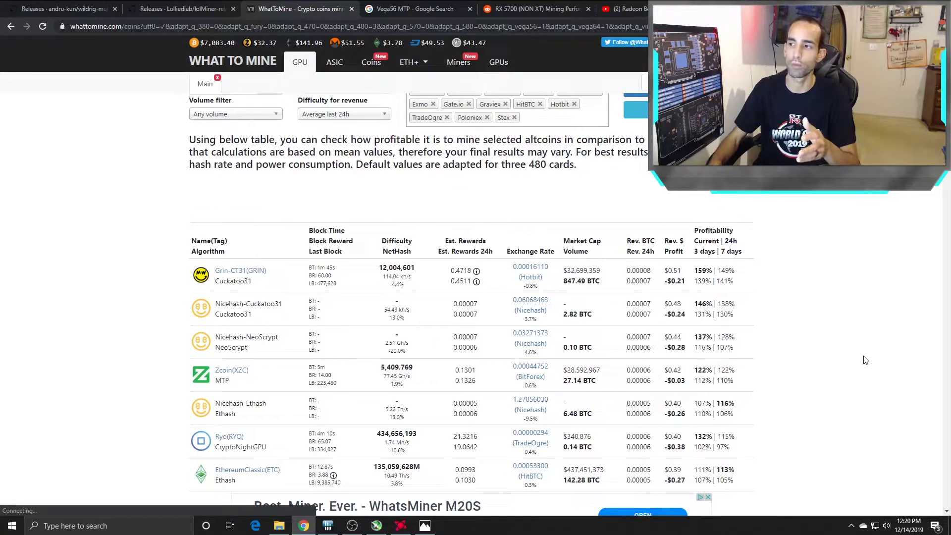
{"action": "scroll", "coordinate": [866, 361], "scroll_direction": "up", "scroll_amount": 2}
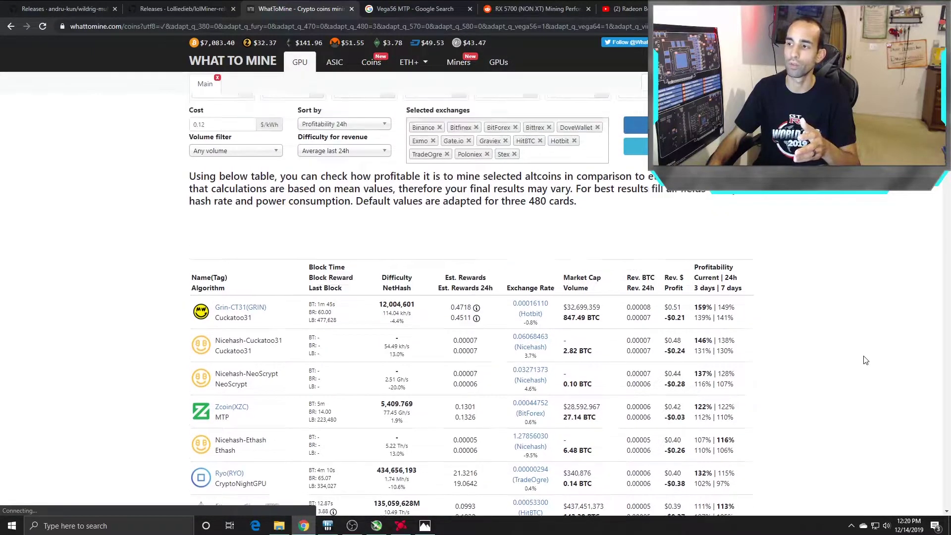
{"action": "scroll", "coordinate": [866, 360], "scroll_direction": "down", "scroll_amount": 1}
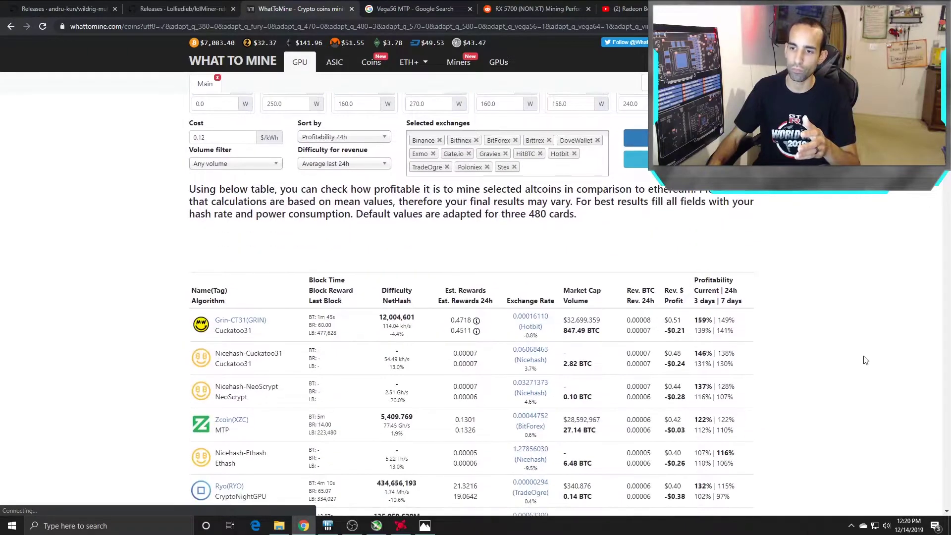
{"action": "scroll", "coordinate": [866, 360], "scroll_direction": "up", "scroll_amount": 5}
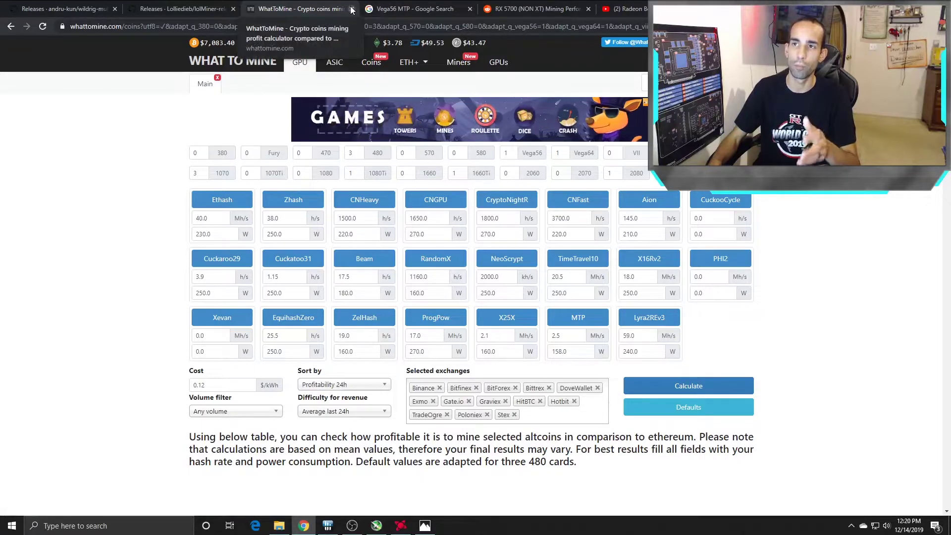
Step: Revisit the lolMiner and WildRig Multi release pages and the Vega56 MTP search results, and return to the desktop
{"action": "left_click", "coordinate": [231, 6]}
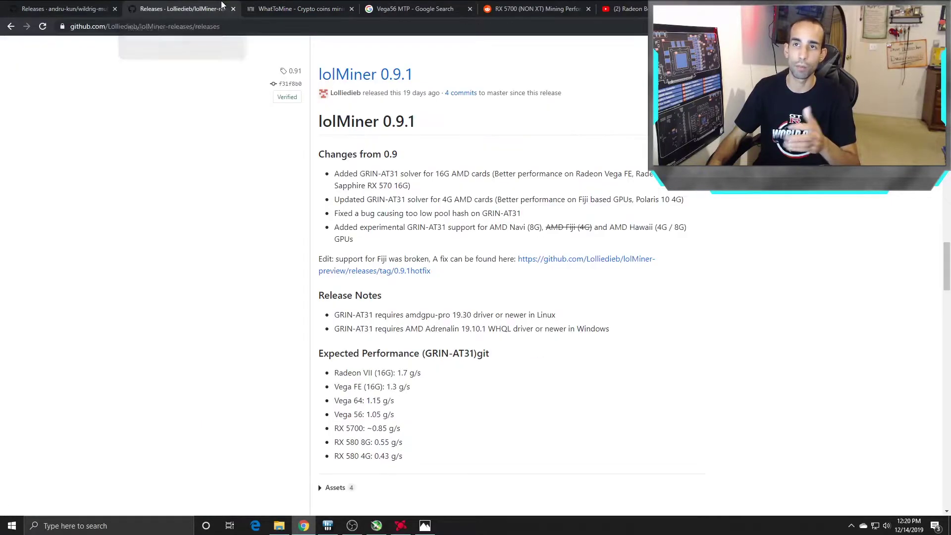
{"action": "left_click", "coordinate": [39, 5]}
{"action": "left_click", "coordinate": [431, 5]}
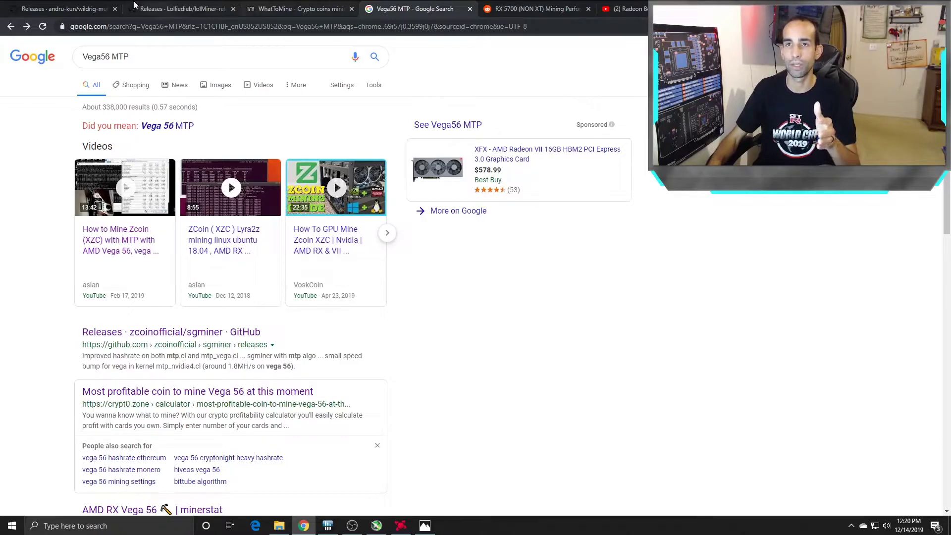
{"action": "left_click", "coordinate": [54, 8]}
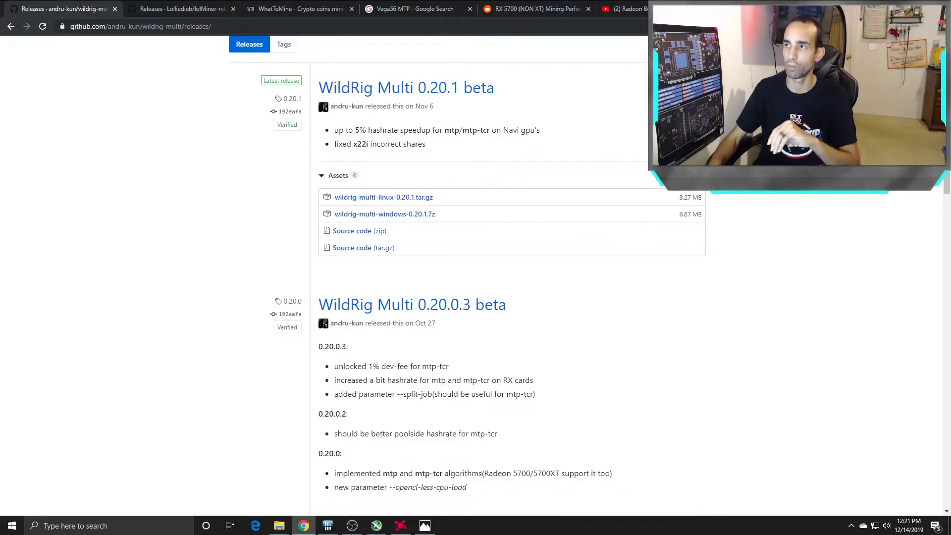
{"action": "left_click", "coordinate": [462, 8]}
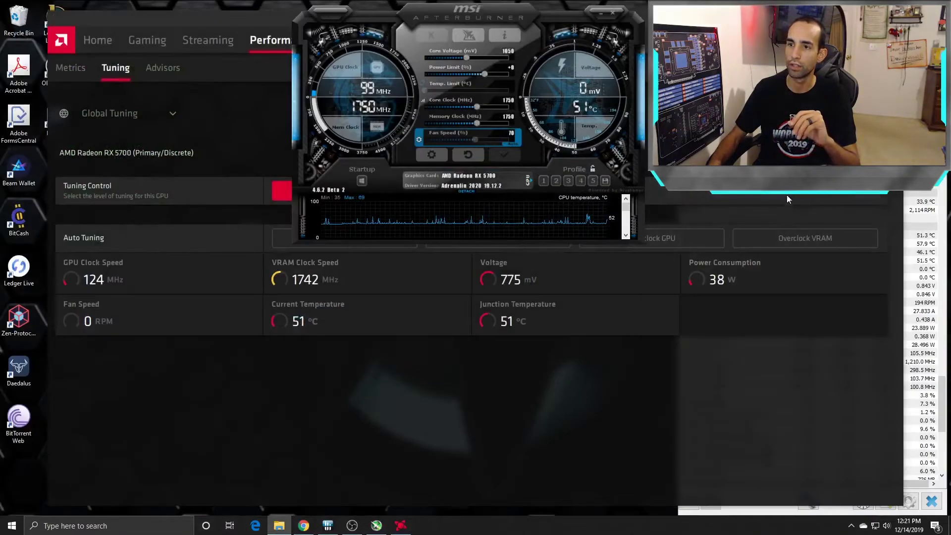
Step: Bring Radeon Software forward and review its home page, performance metrics and manual tuning settings for the RX 5700
{"action": "left_click", "coordinate": [517, 455]}
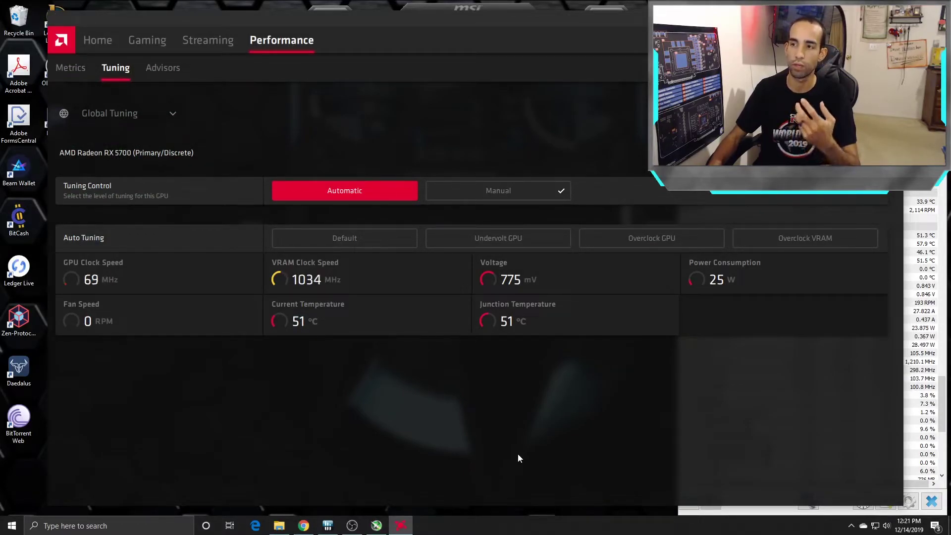
{"action": "left_click", "coordinate": [105, 45]}
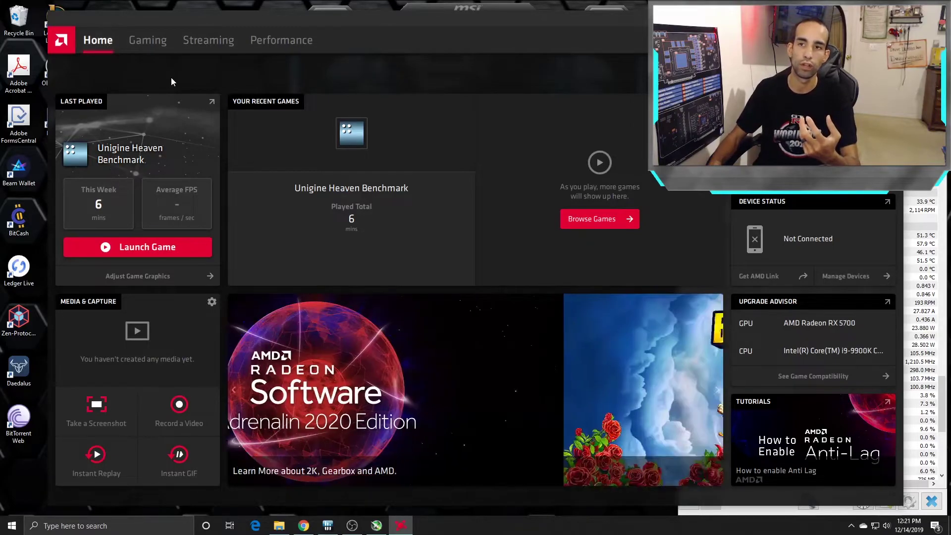
{"action": "left_click", "coordinate": [281, 39]}
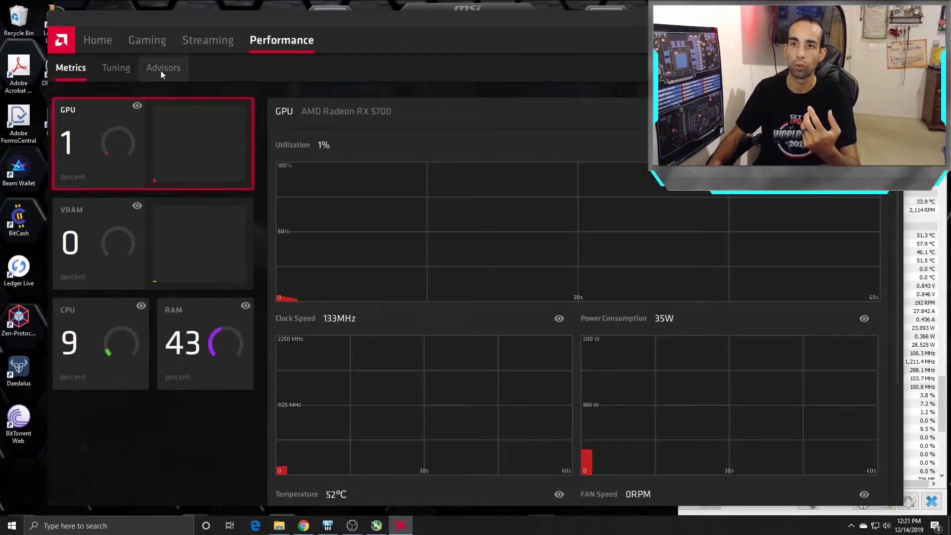
{"action": "left_click", "coordinate": [124, 69]}
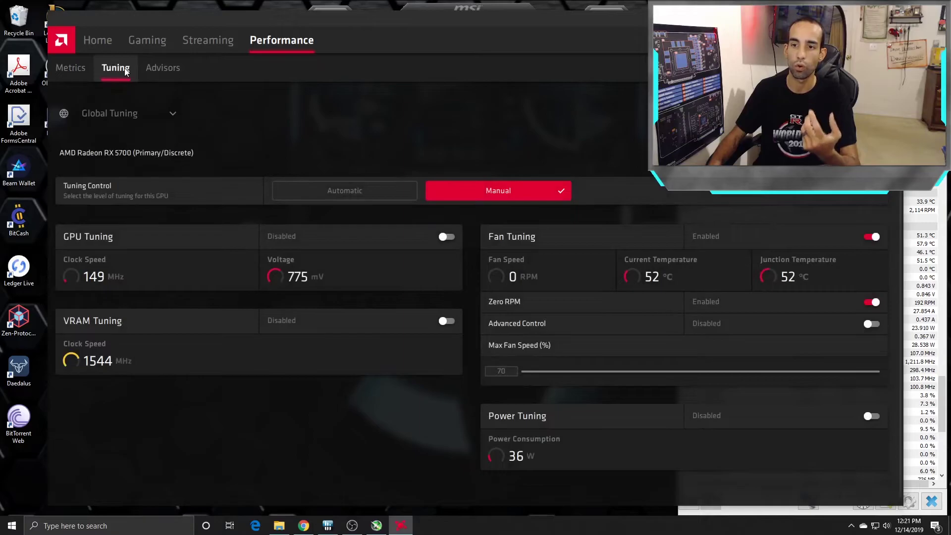